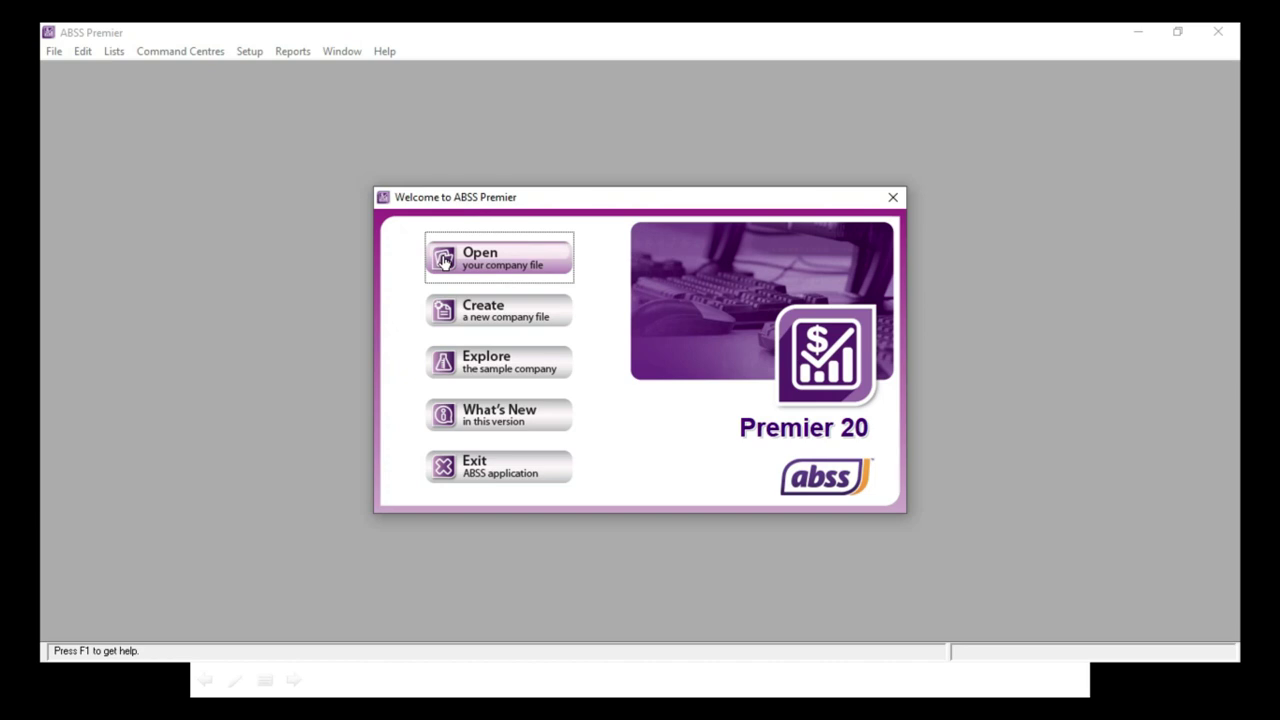
Step: Choose the main CV_ Fun Balita.myo company file, not the backup, and open it
left_click(445, 260)
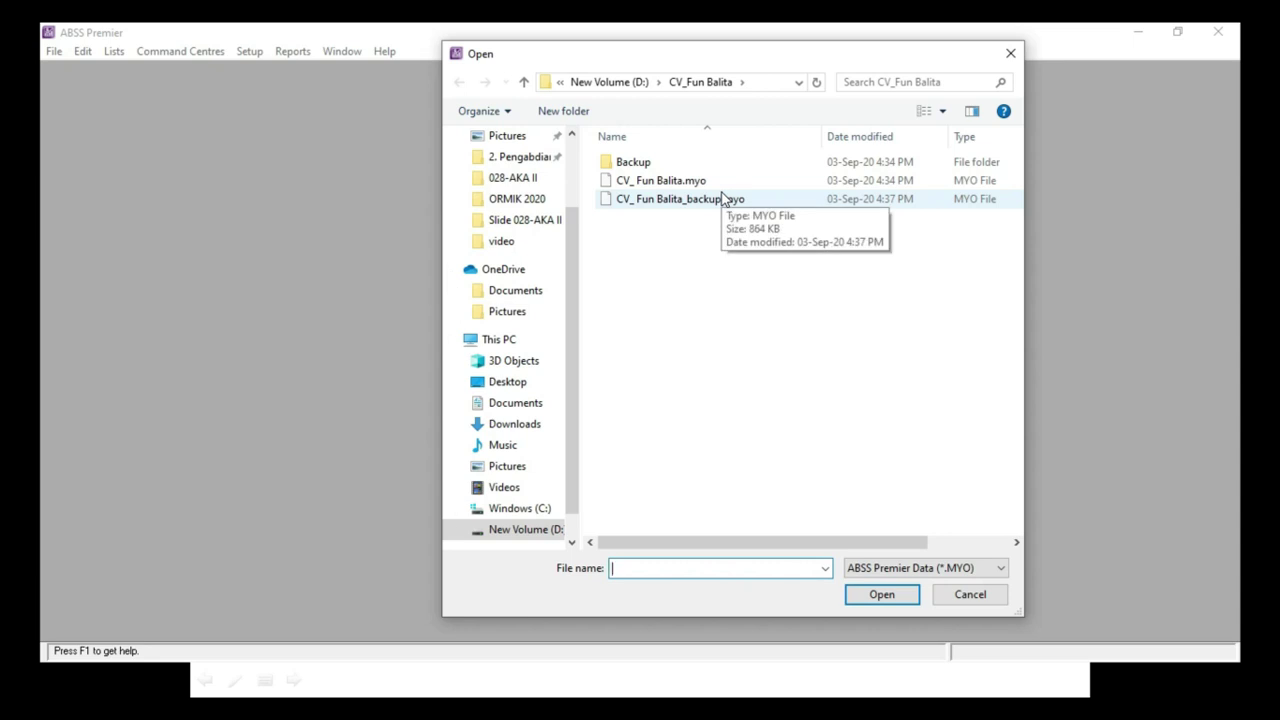
left_click(637, 190)
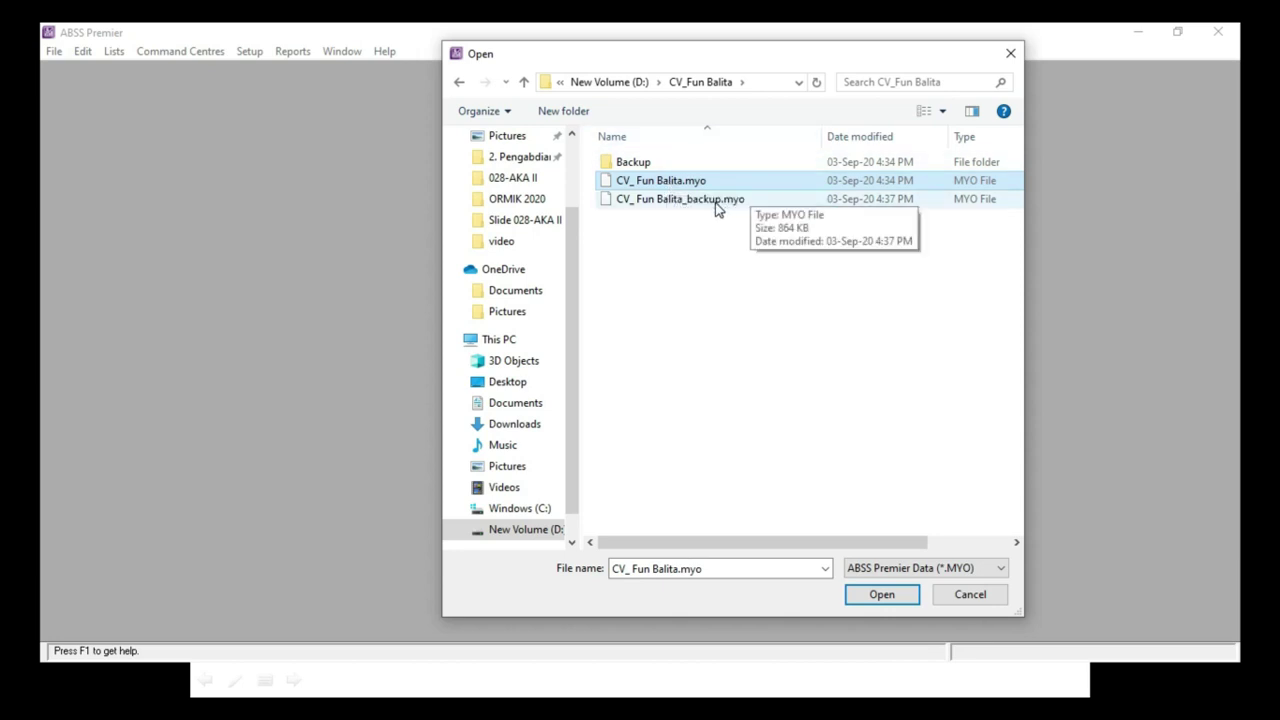
left_click(715, 203)
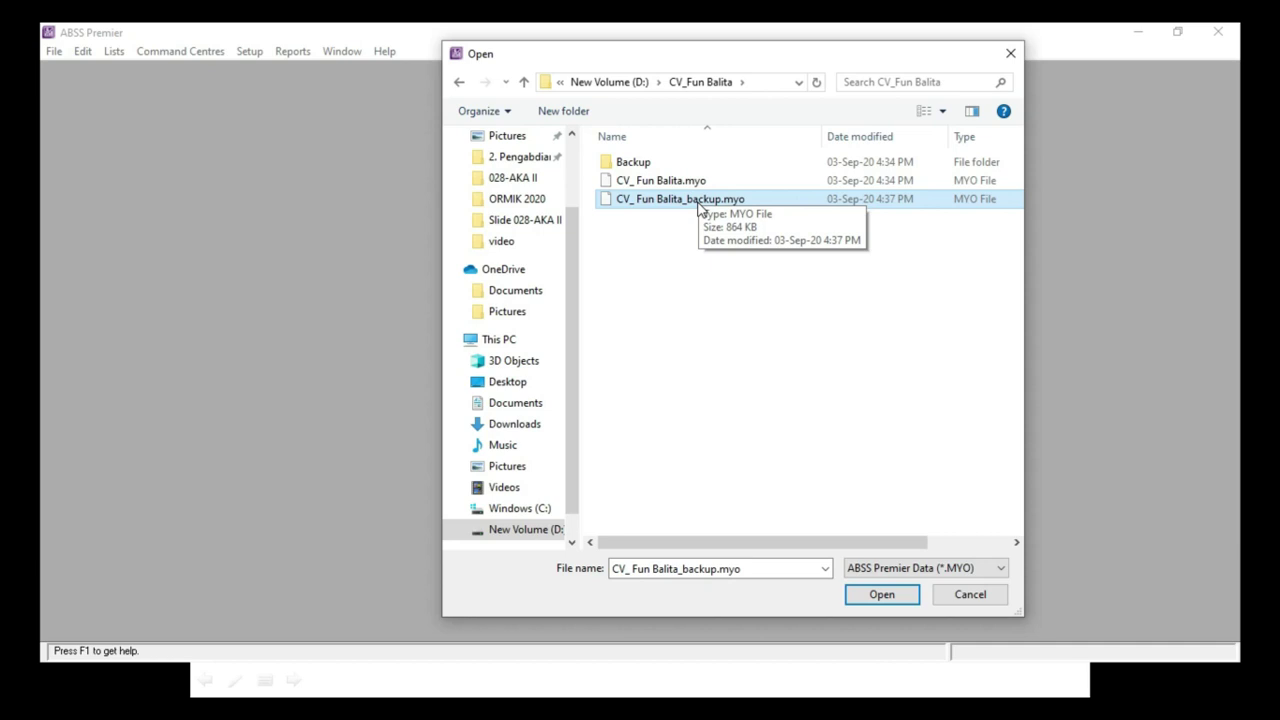
left_click(699, 181)
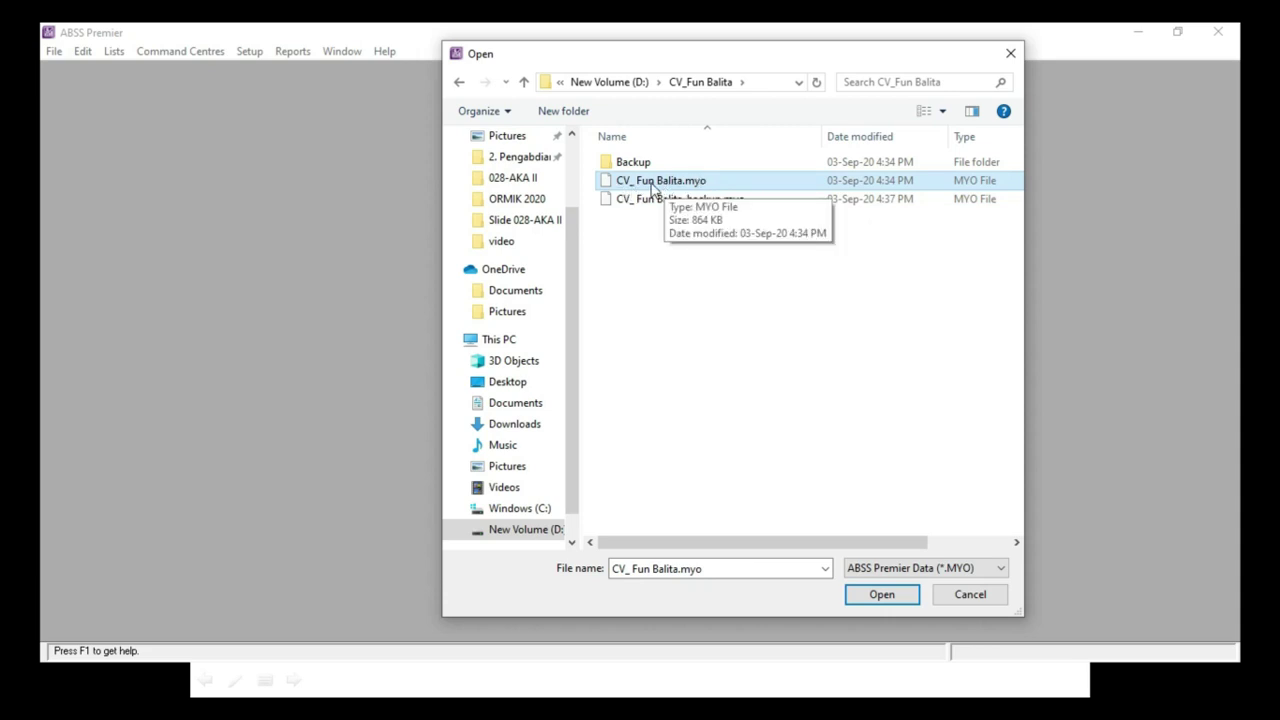
left_click(880, 595)
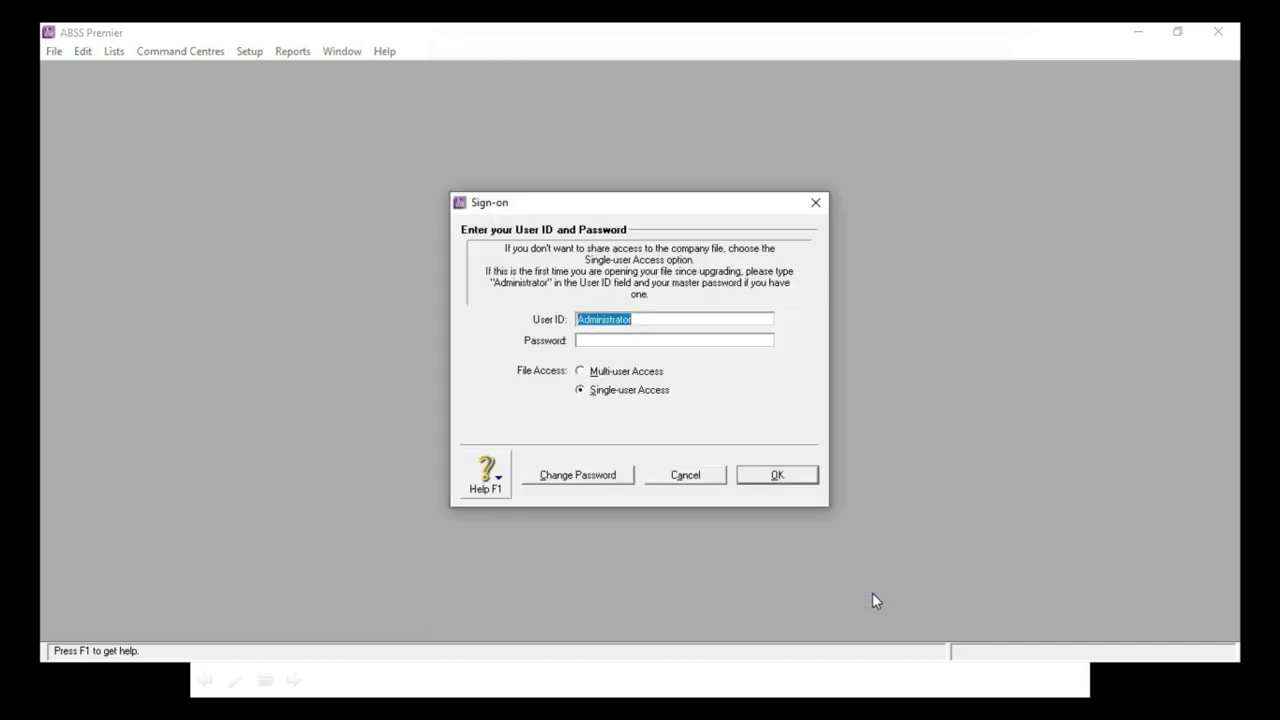
Step: Sign in as Administrator, defer activation, accept the 30-day notice and skip data verification
left_click(635, 320)
left_click(770, 478)
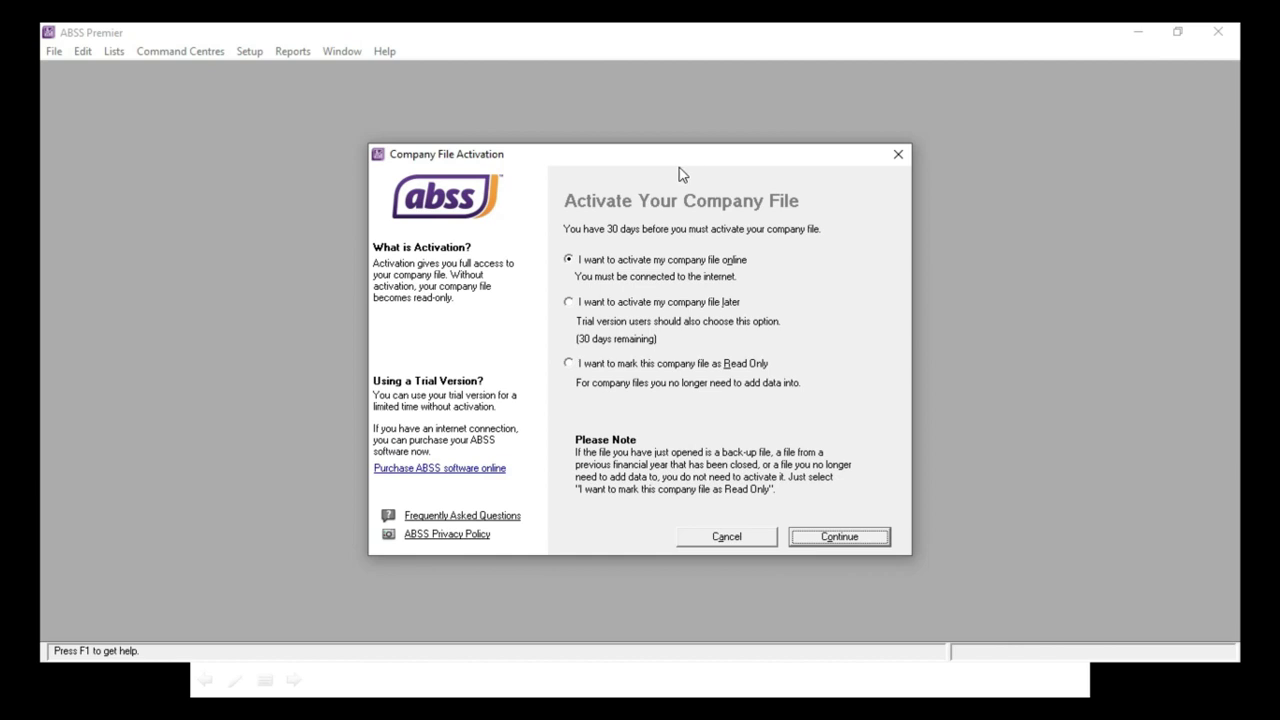
left_click(568, 303)
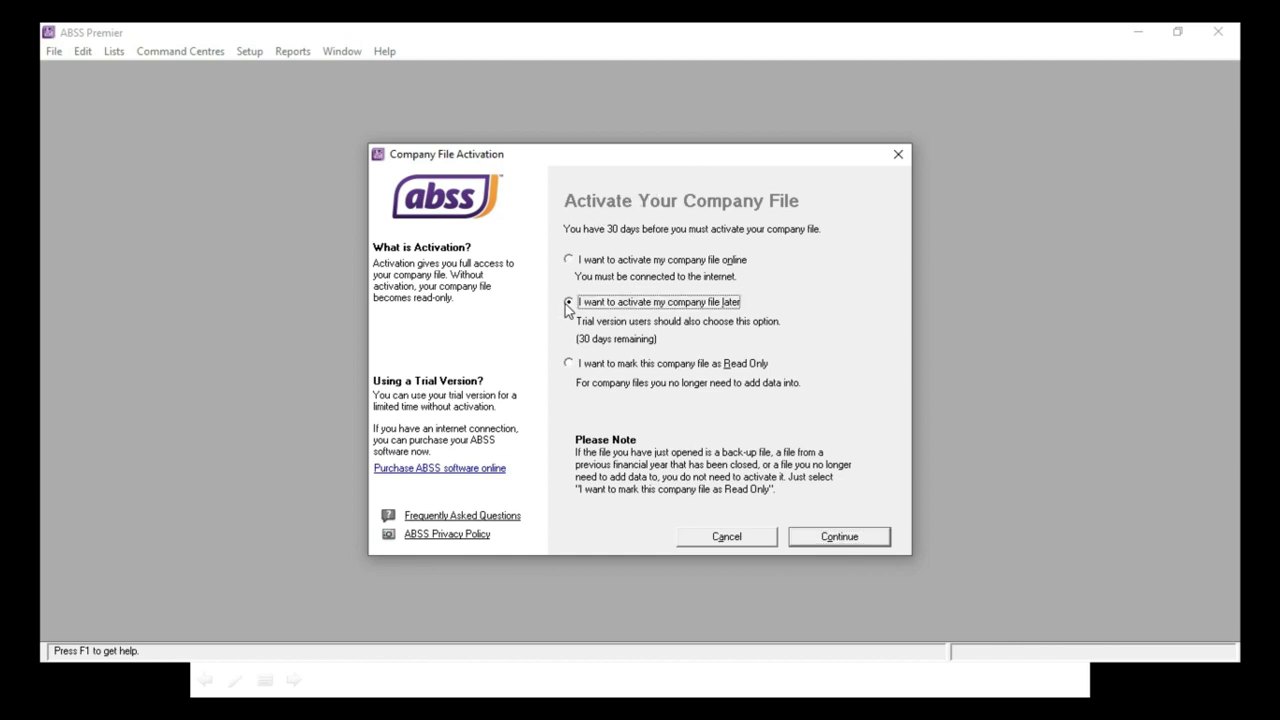
left_click(837, 540)
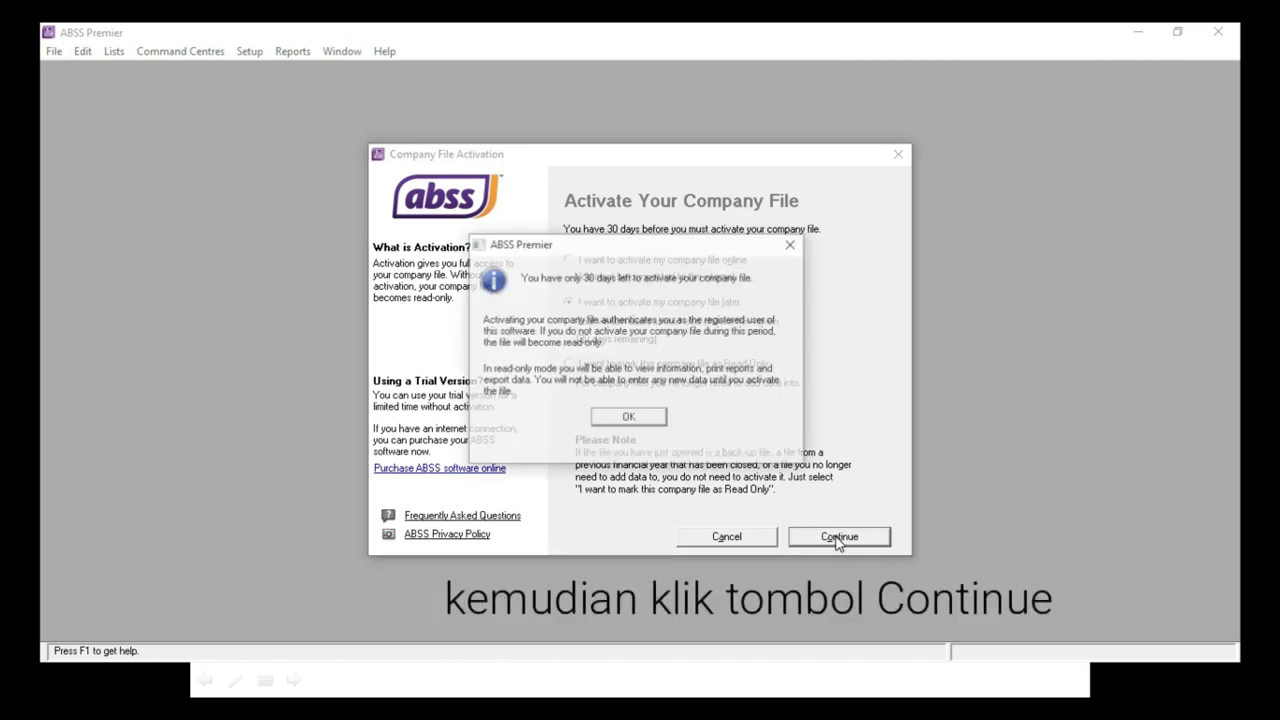
left_click(641, 420)
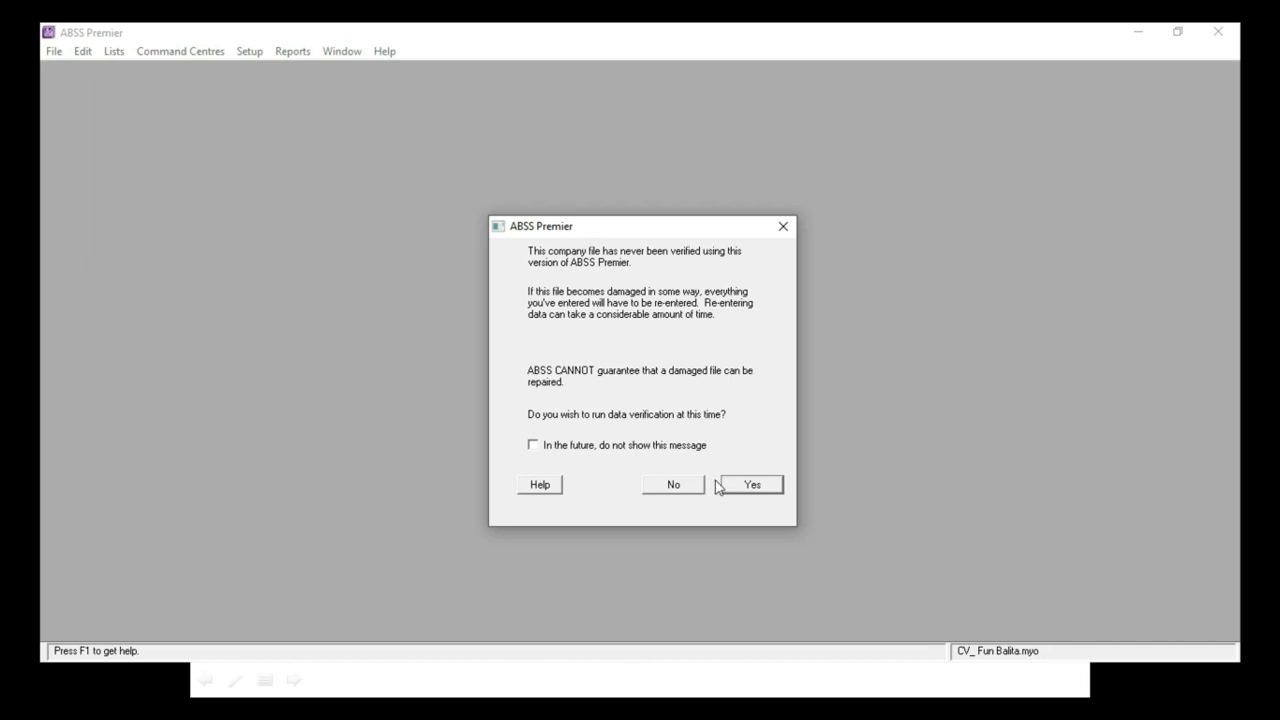
left_click(676, 485)
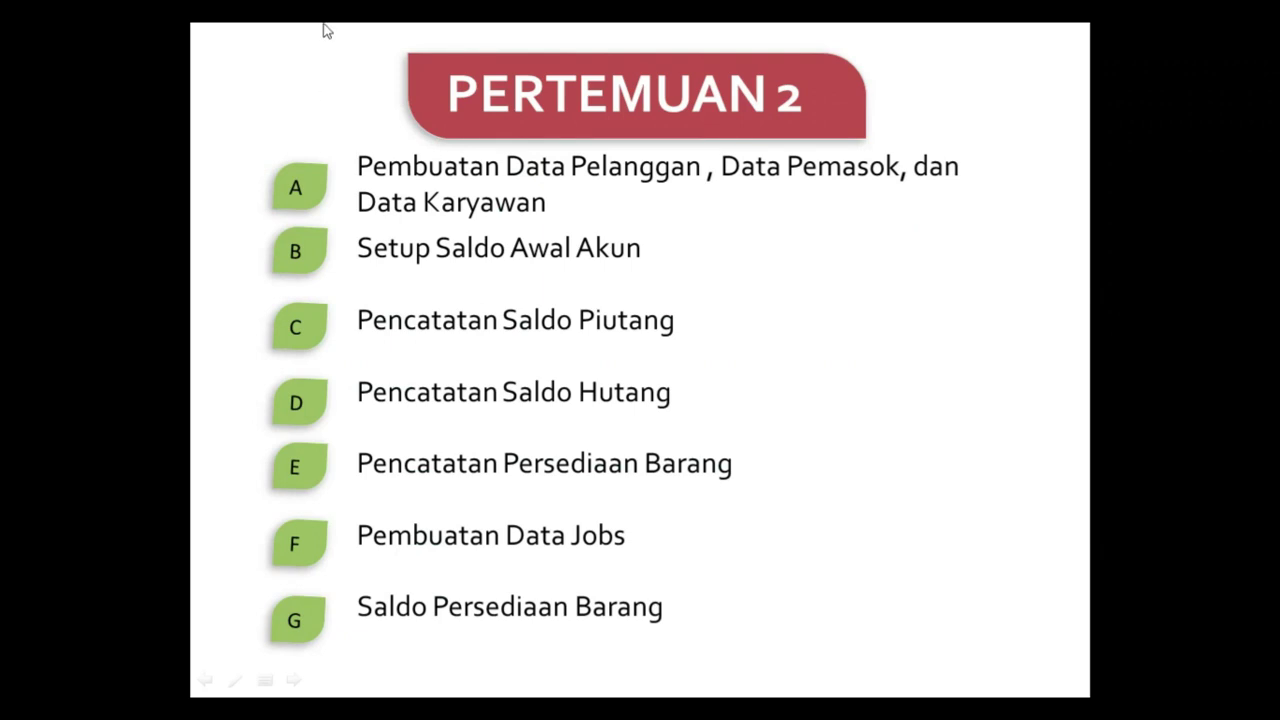
Step: Advance the slide show to 'A. Pembuatan Data Pelanggan' and return to ABSS Premier
left_click(499, 172)
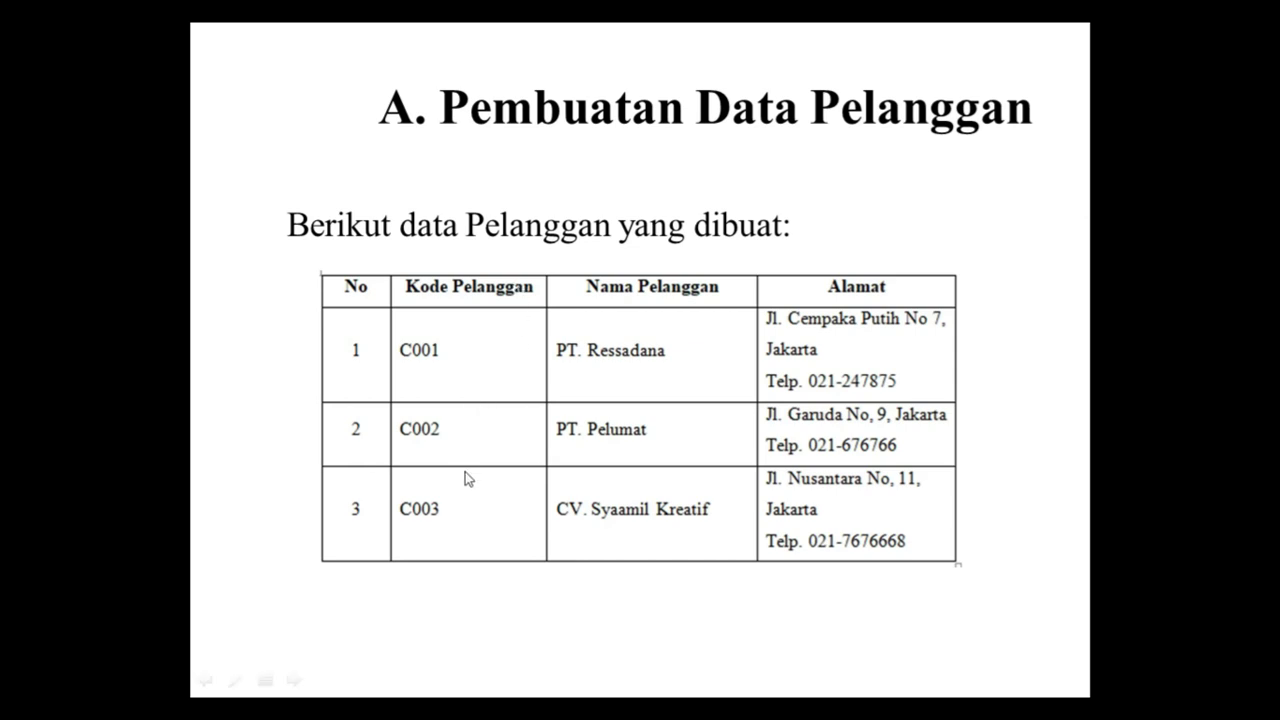
key("alt+Tab")
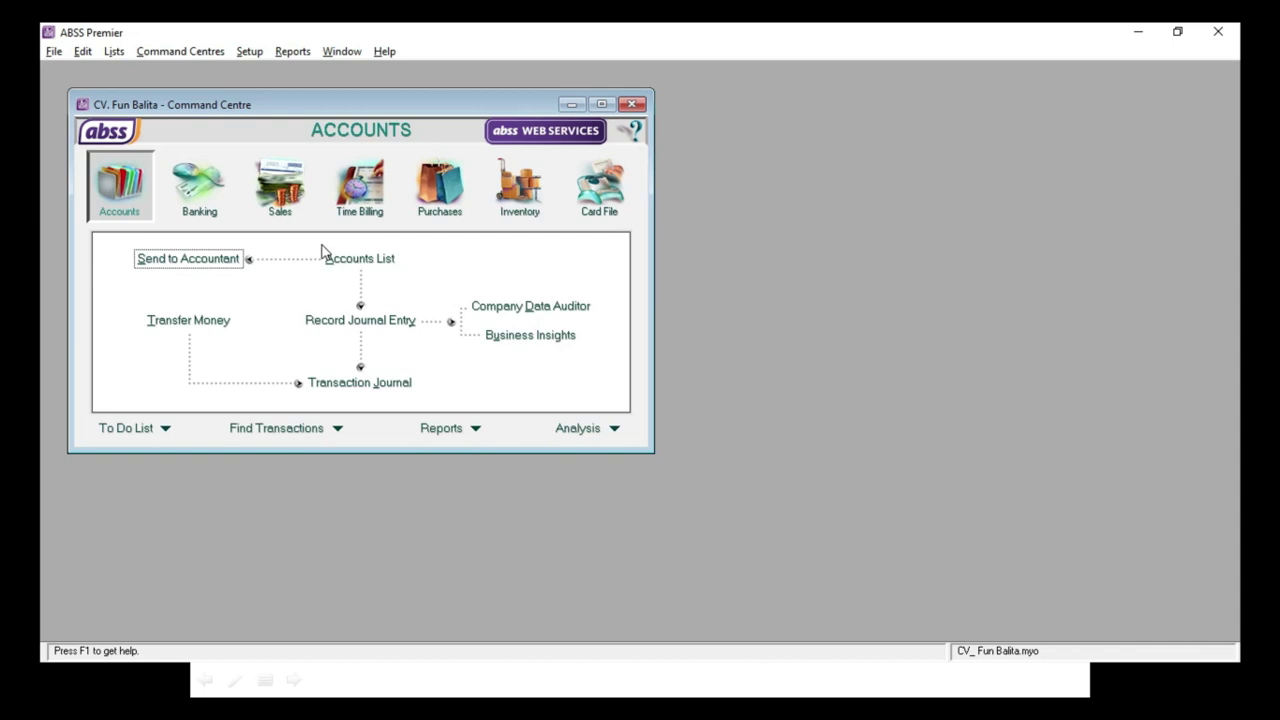
Step: Start a new Customer card from the Card File's Cards List
left_click(592, 183)
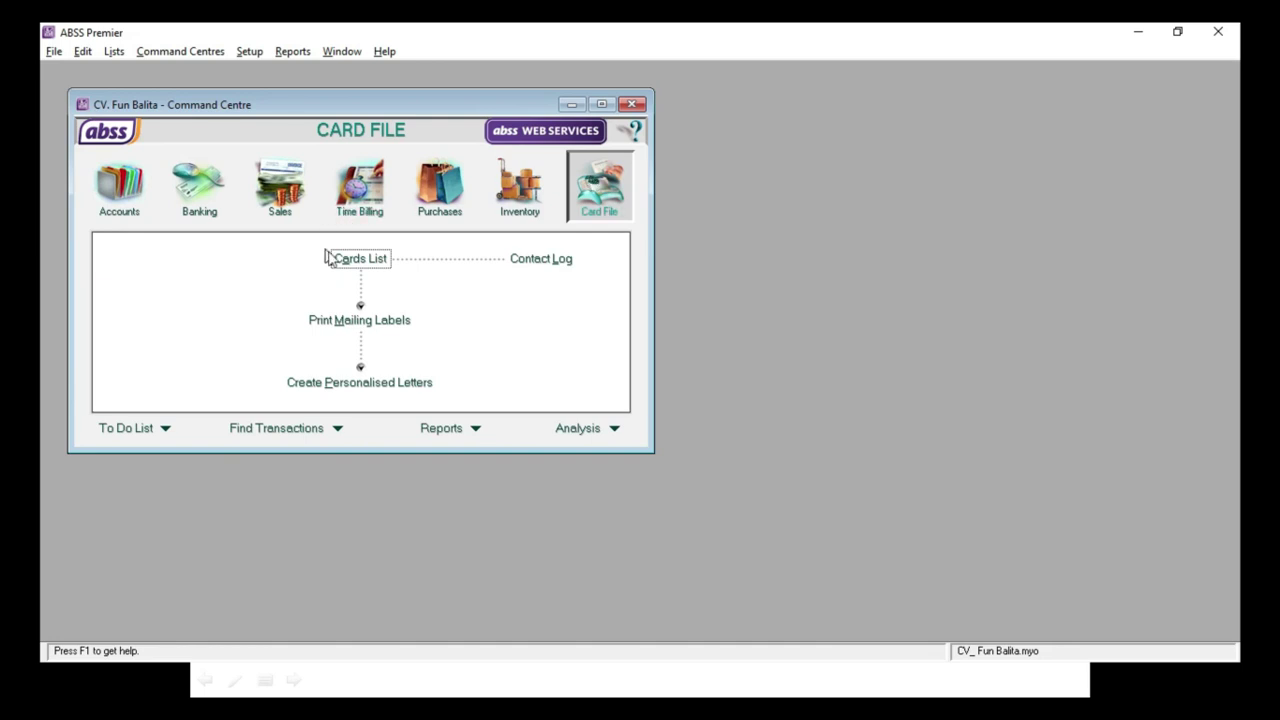
left_click(339, 261)
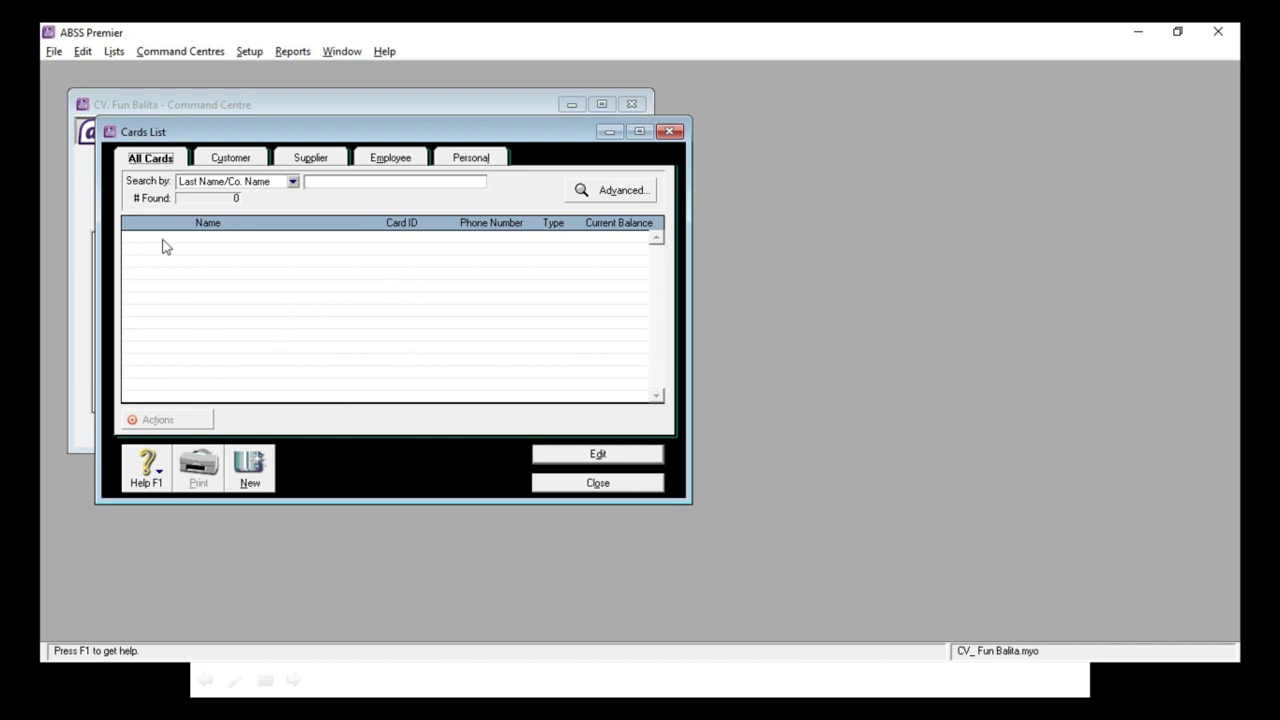
left_click(248, 486)
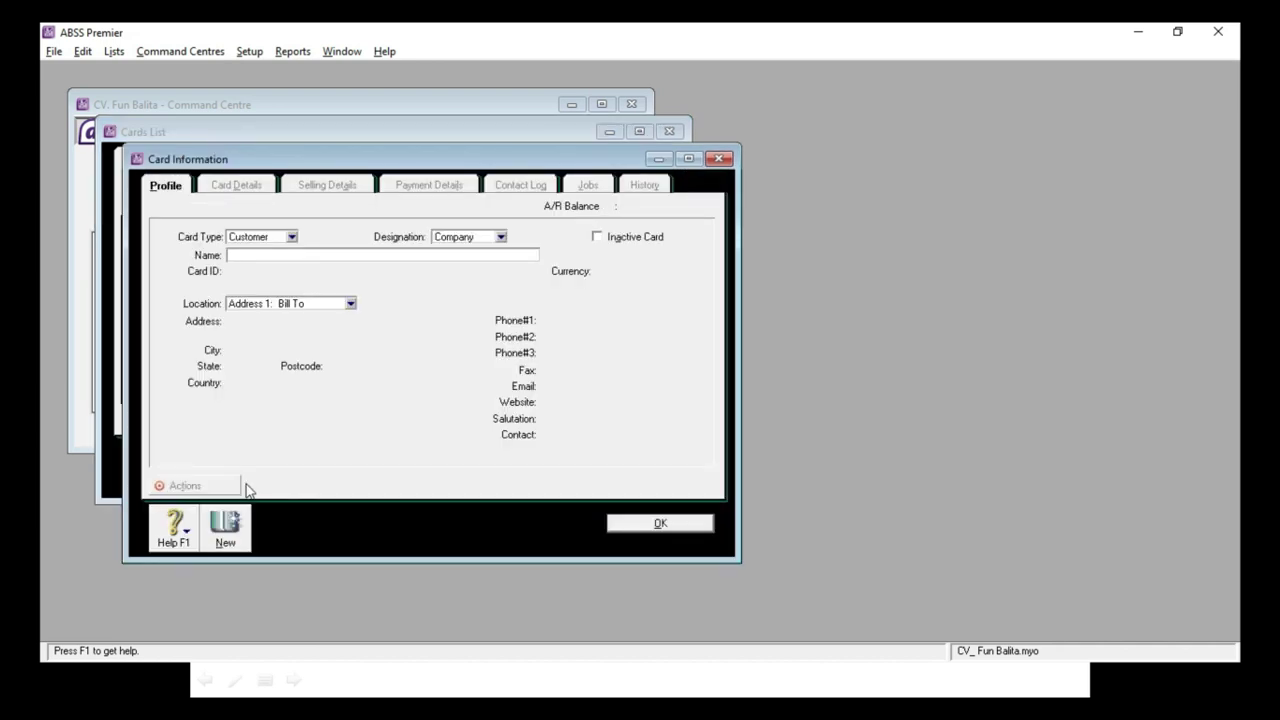
left_click(290, 237)
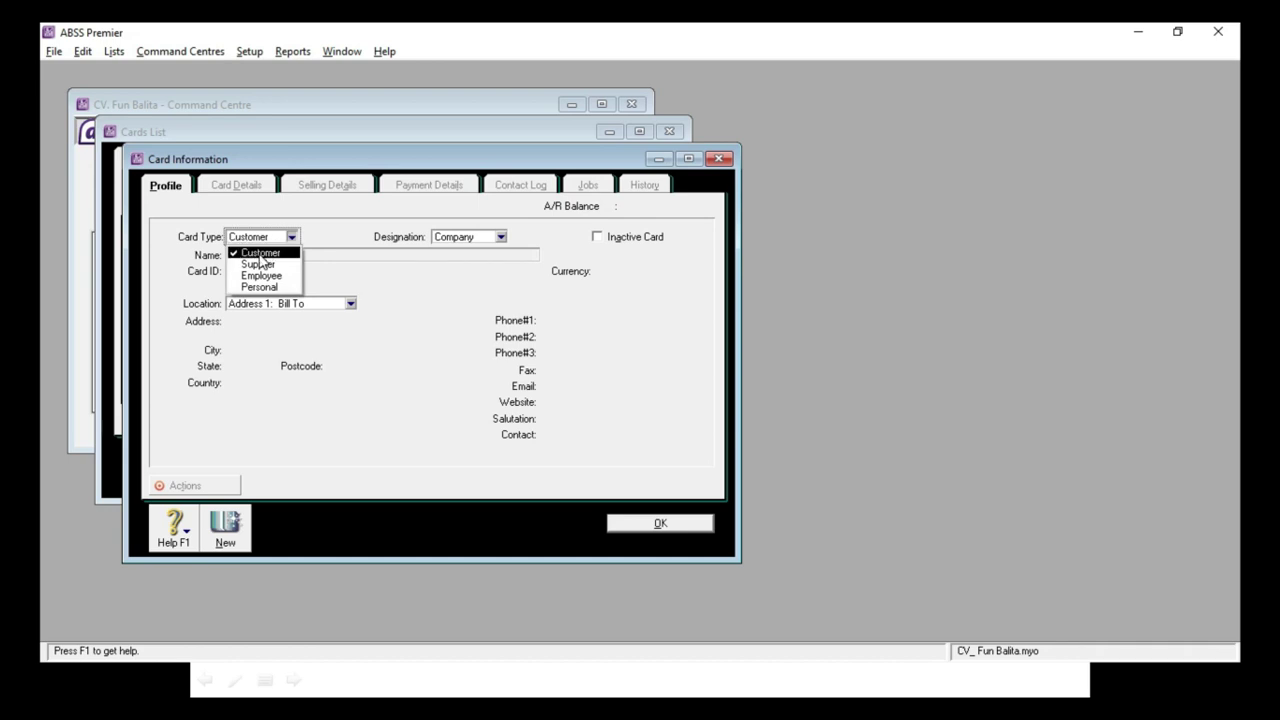
left_click(258, 247)
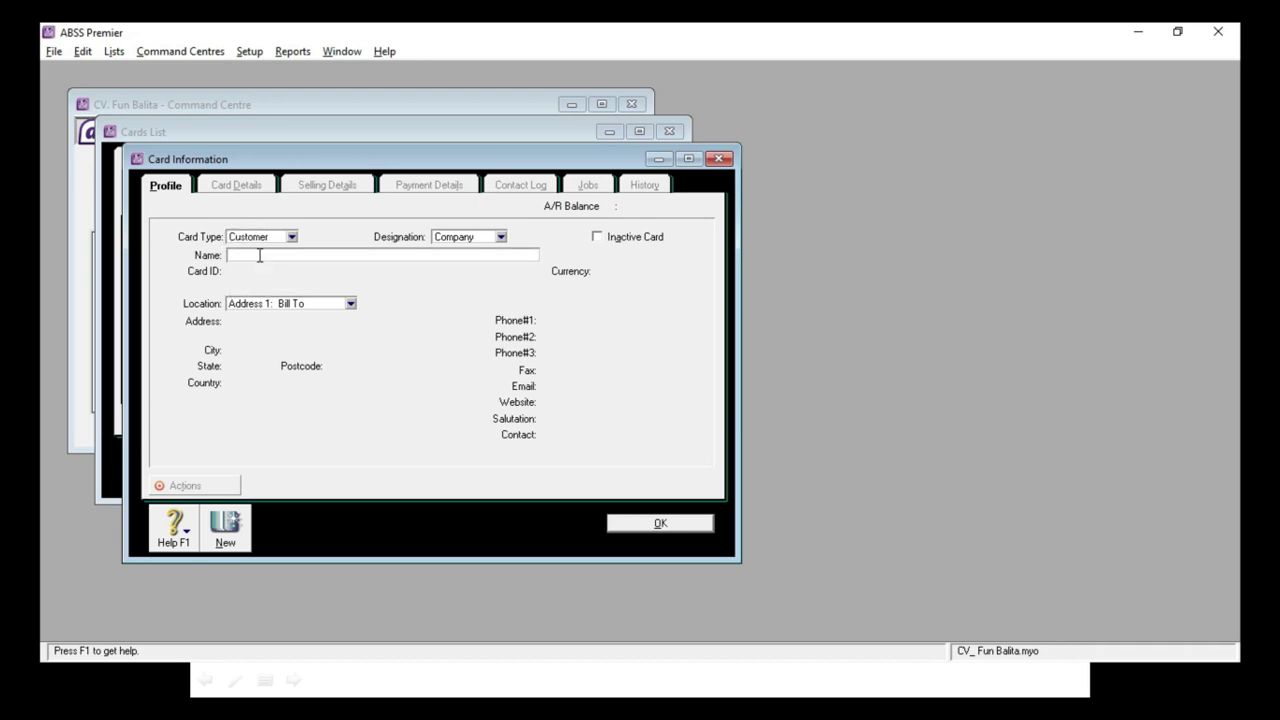
Step: Enter the name 'PT. Ressada' and Card ID C001
key("alt+Tab")
key("alt+Tab")
type("PT. RE")
key("BackSpace")
type("essada")
key("Tab")
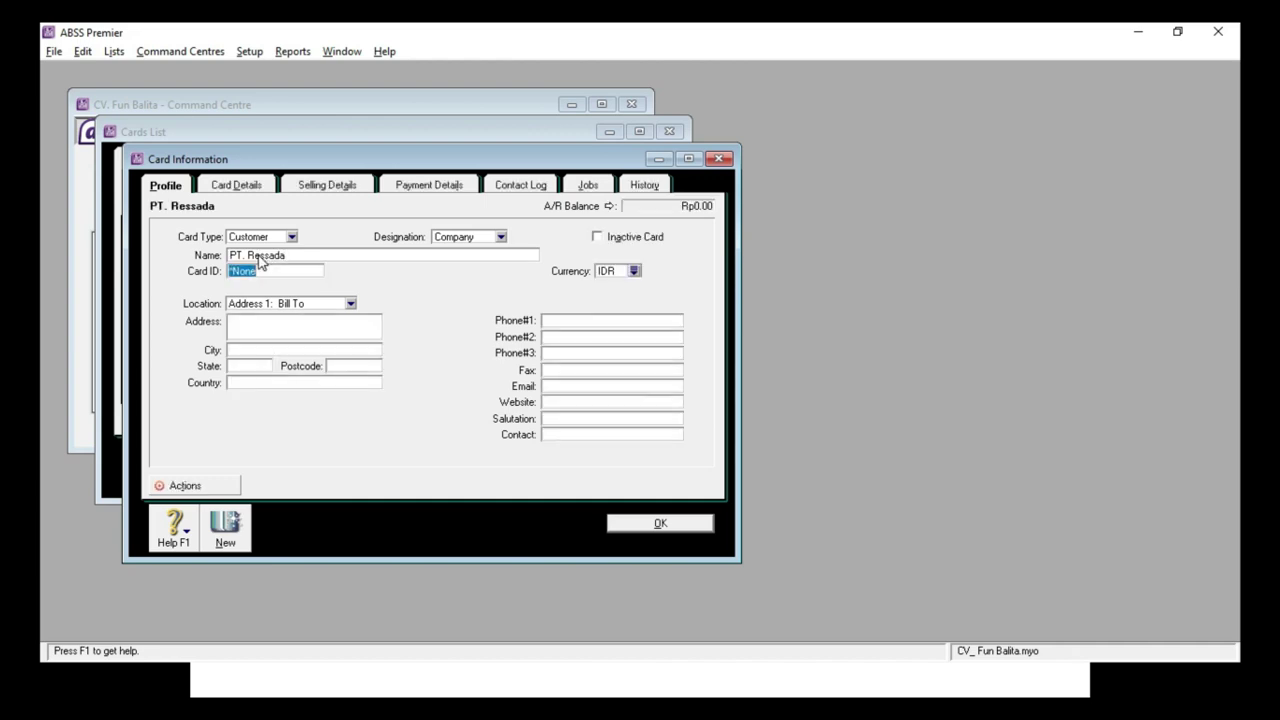
key("alt+Tab")
key("alt+Tab")
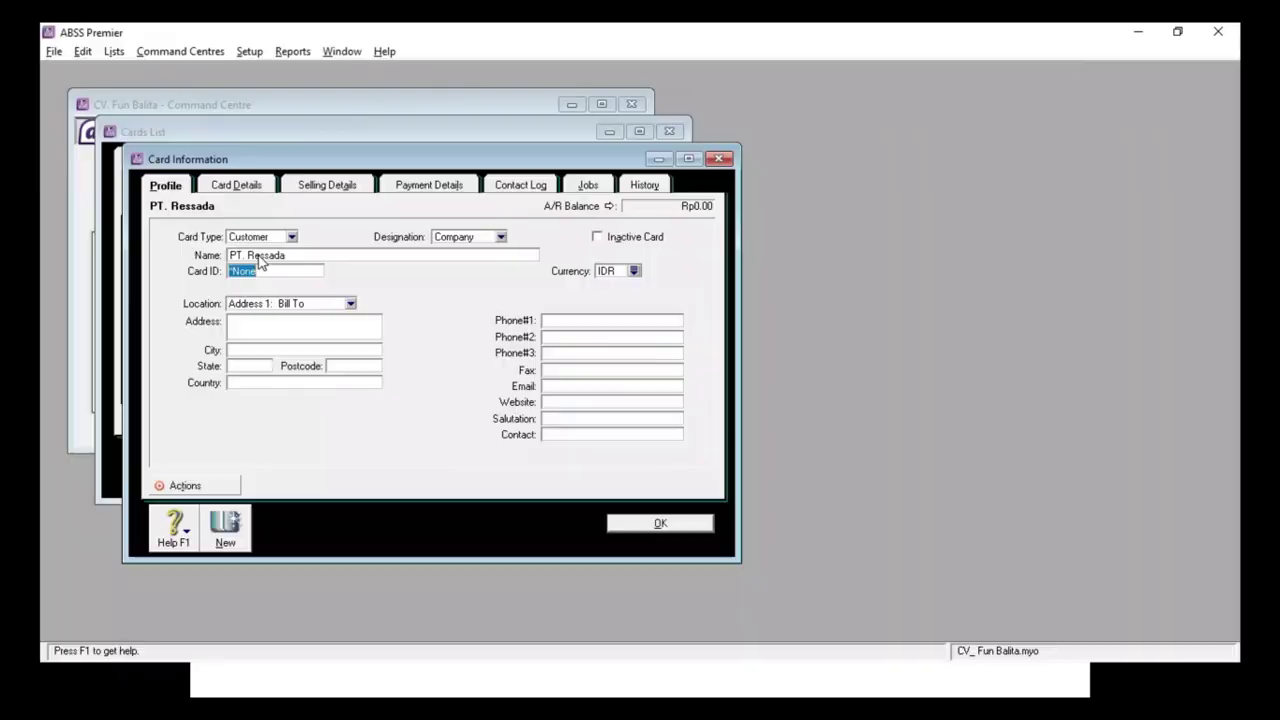
type("C0001")
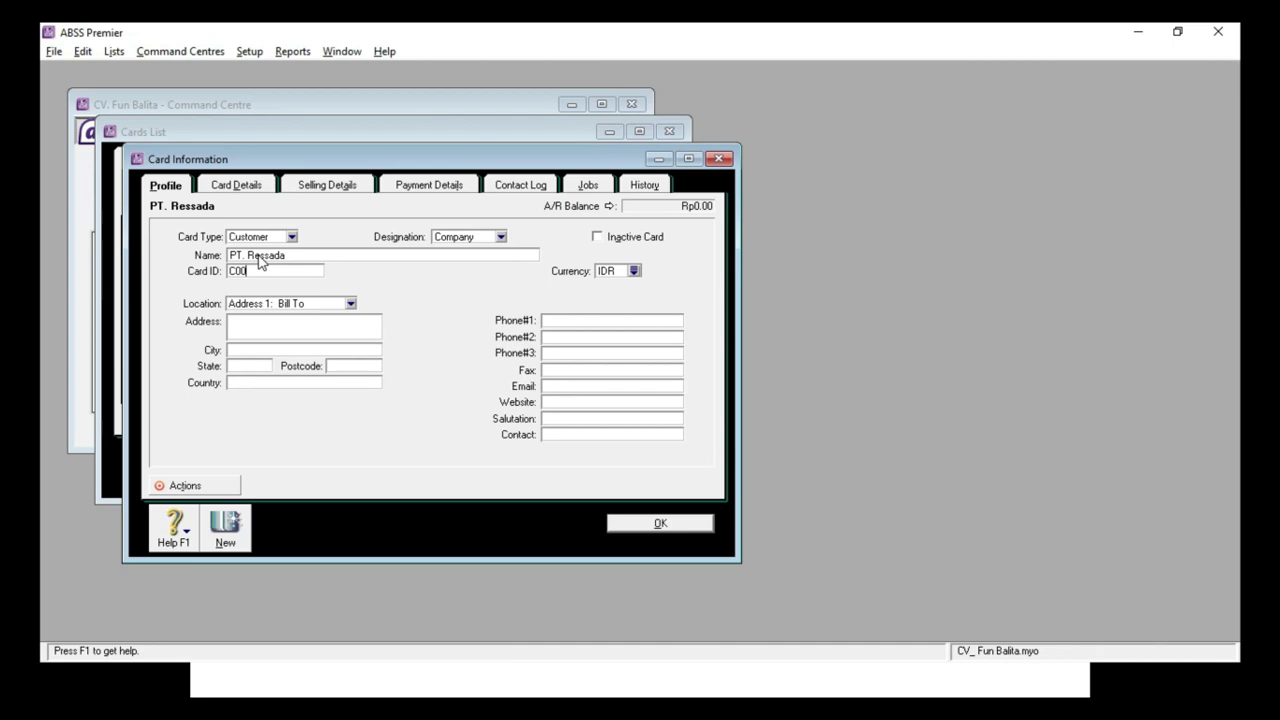
key("alt+Tab")
key("alt+Tab")
key("BackSpace")
key("BackSpace")
type("1")
left_click(262, 328)
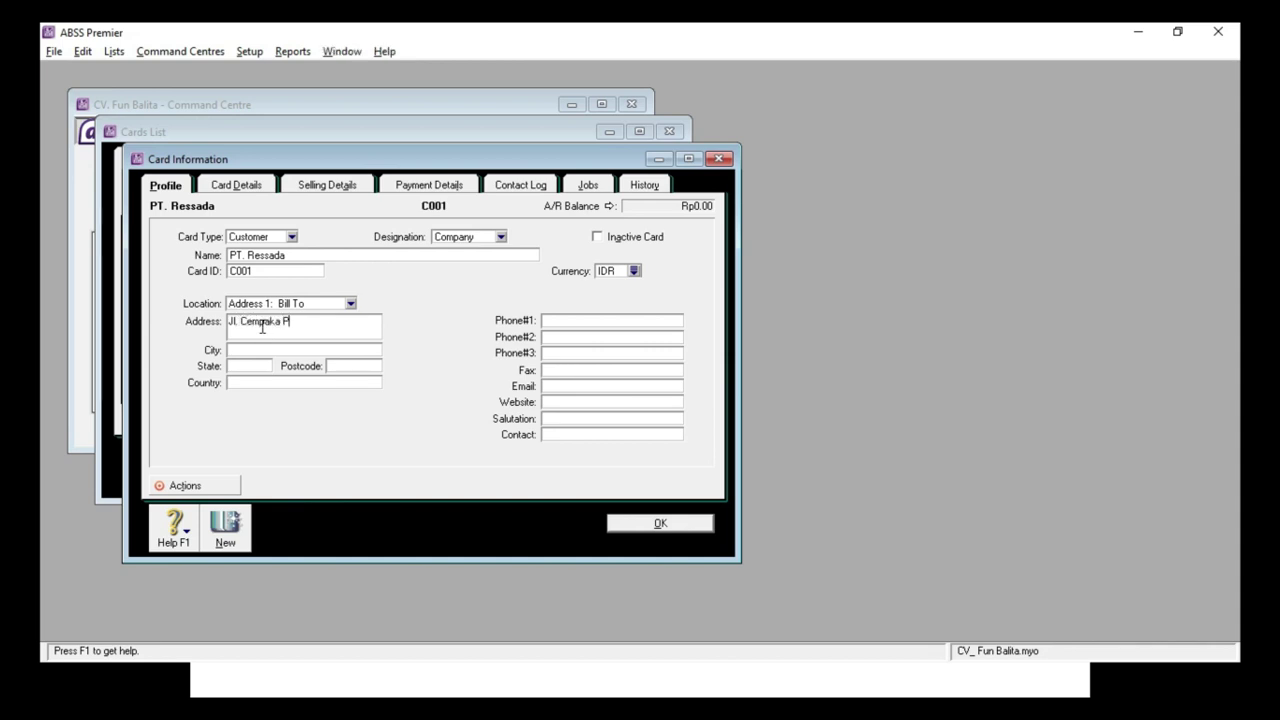
left_click(575, 324)
type("021-24")
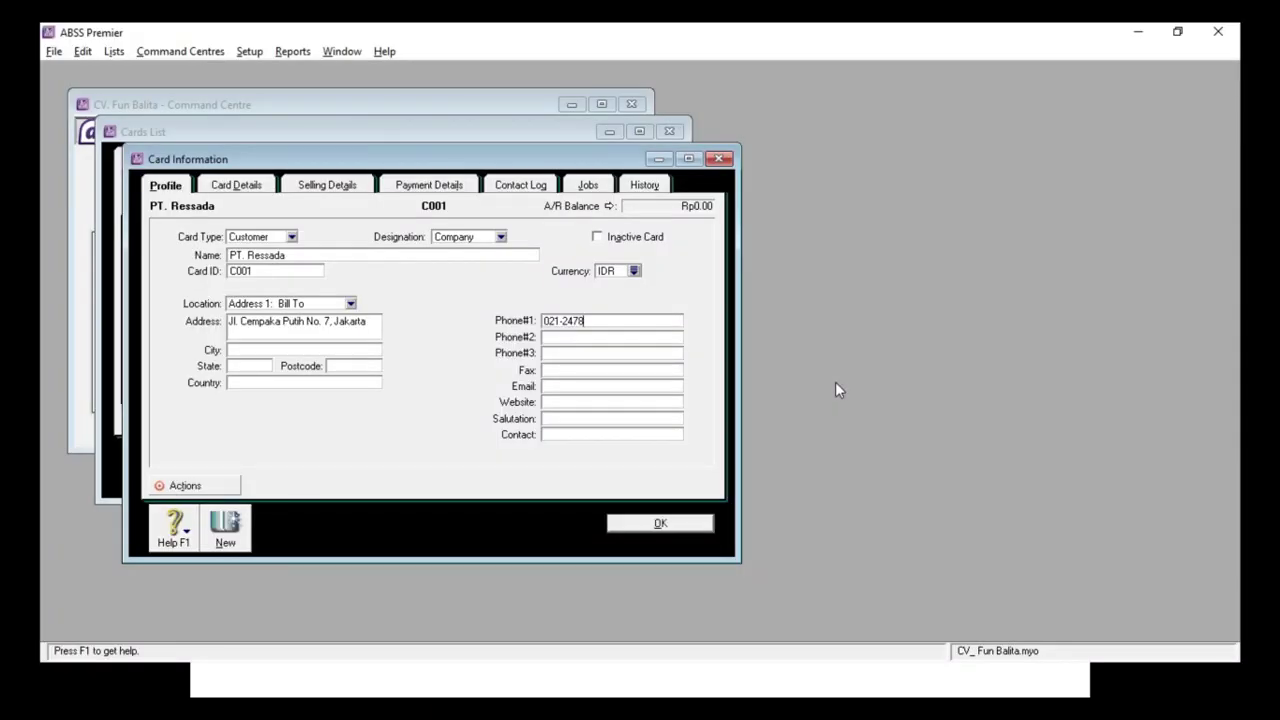
type("75")
left_click(241, 530)
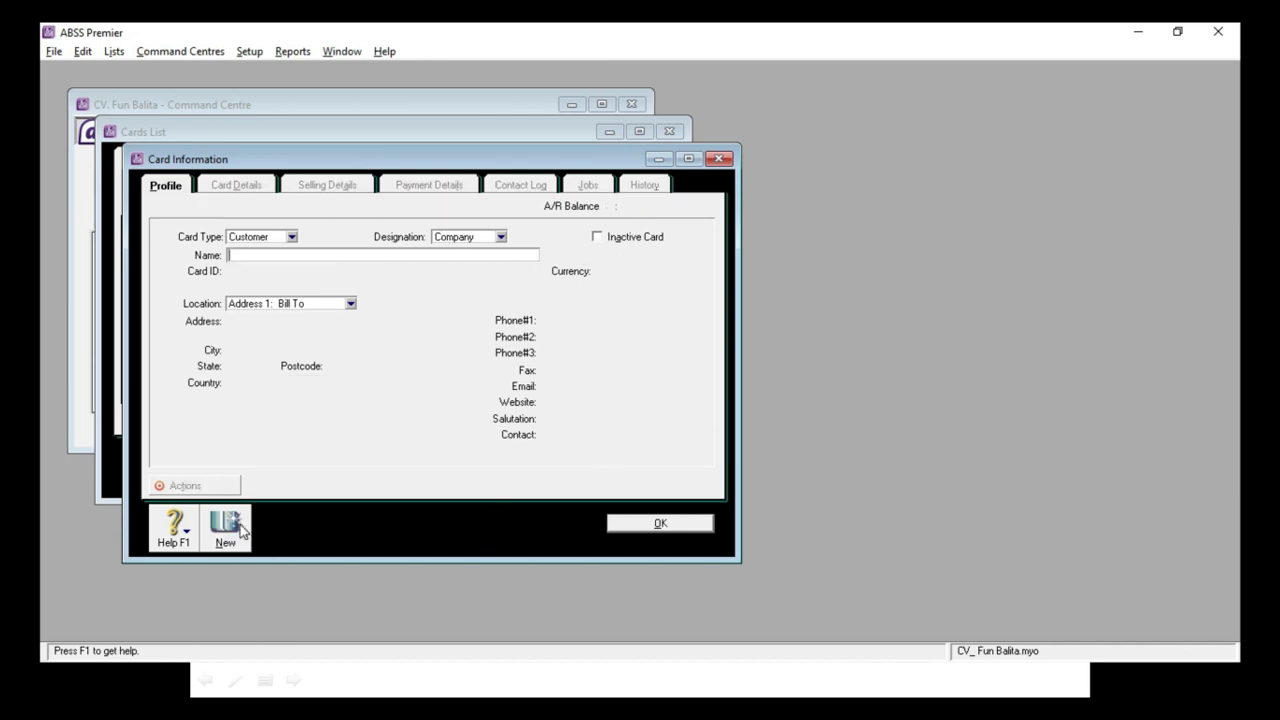
Step: Enter the name 'PT. Pelumat' and Card ID C002 on the blank card
key("alt+Tab")
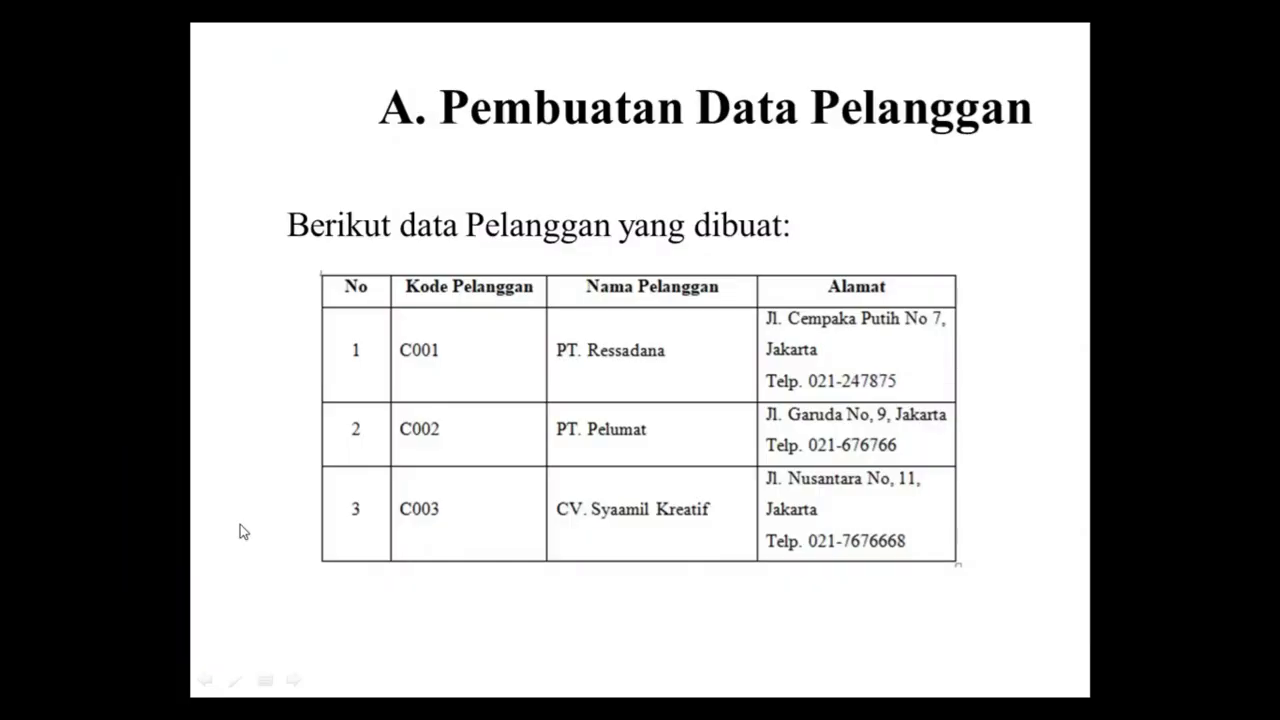
key("alt+Tab")
type("PT")
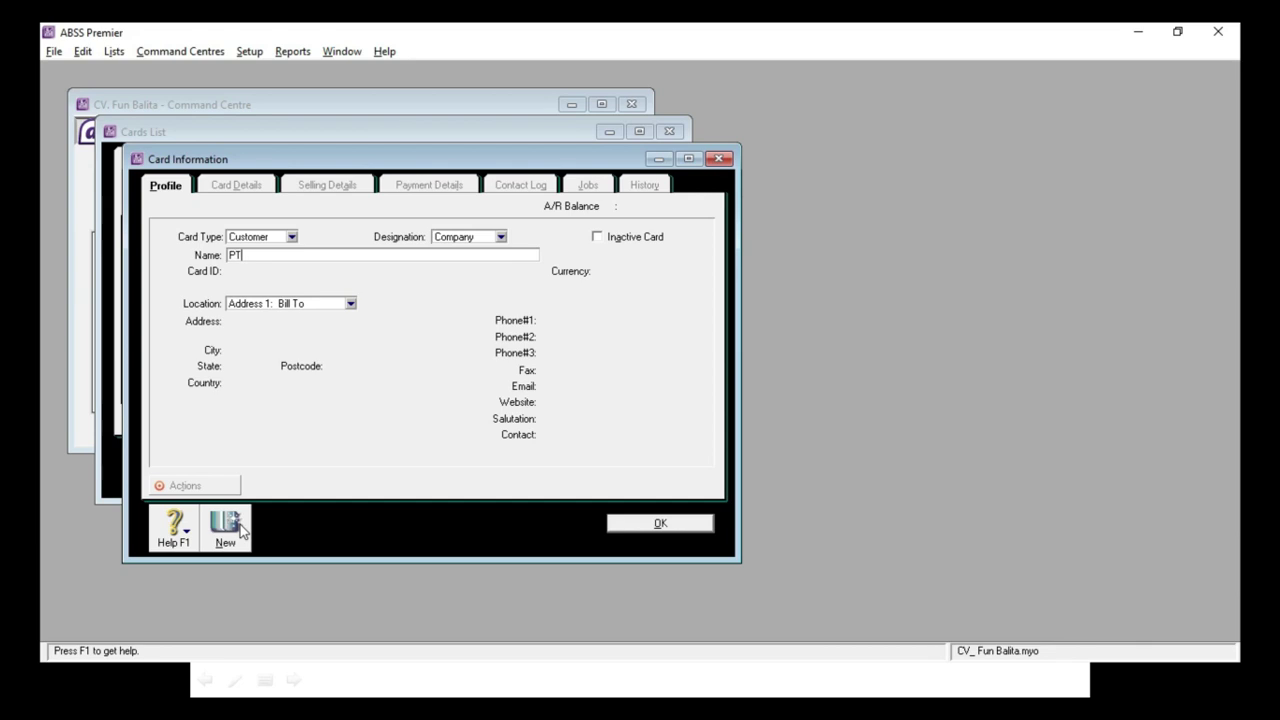
type(". Pelumat")
key("Tab")
type("C002")
key("Tab")
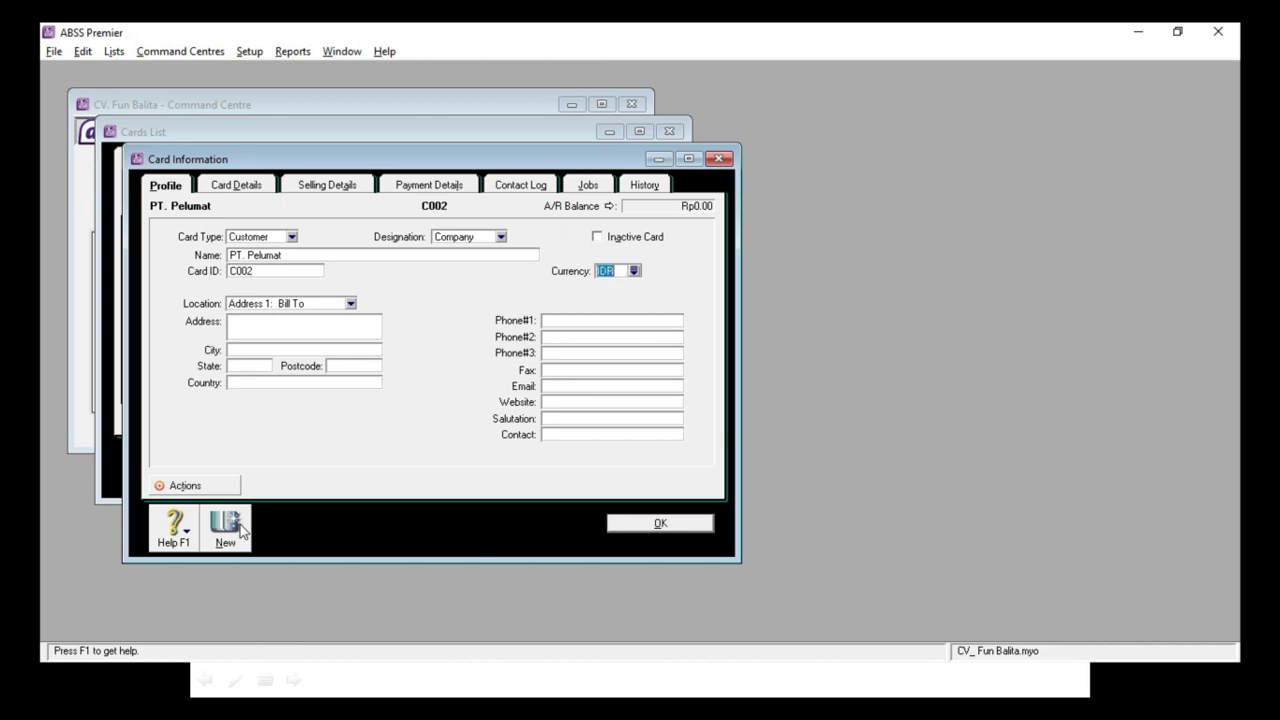
left_click(282, 326)
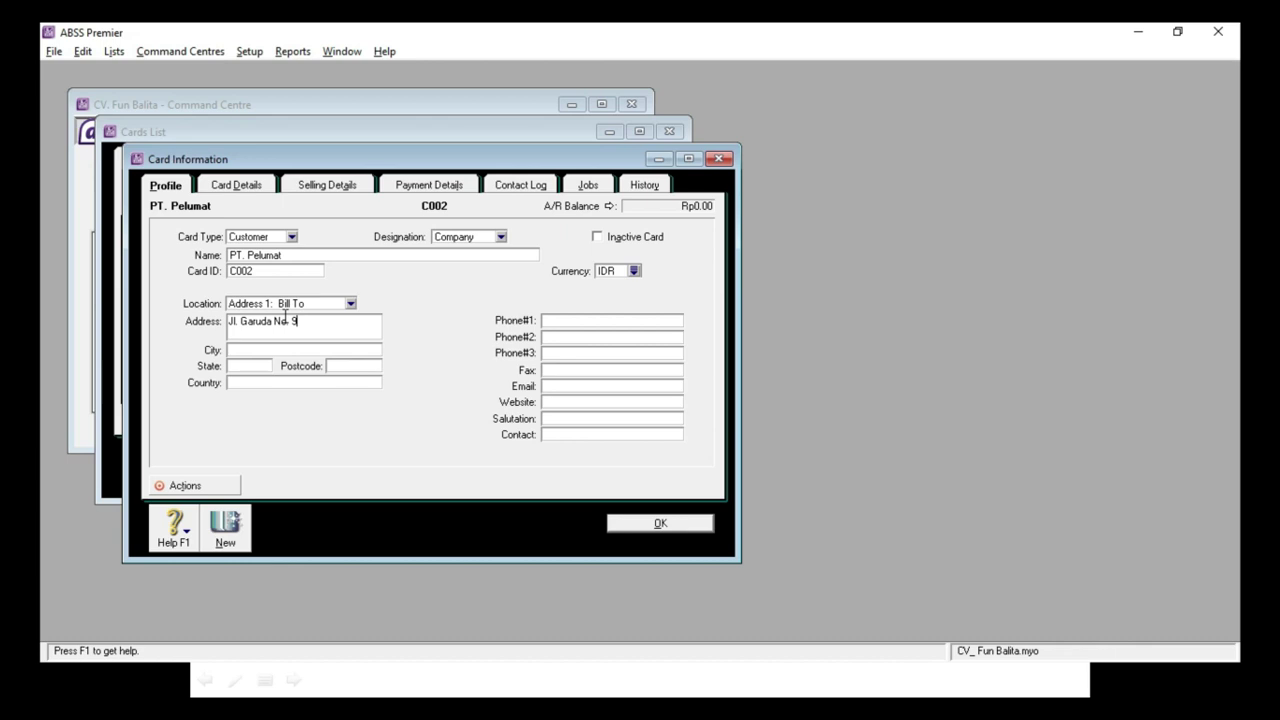
left_click(602, 327)
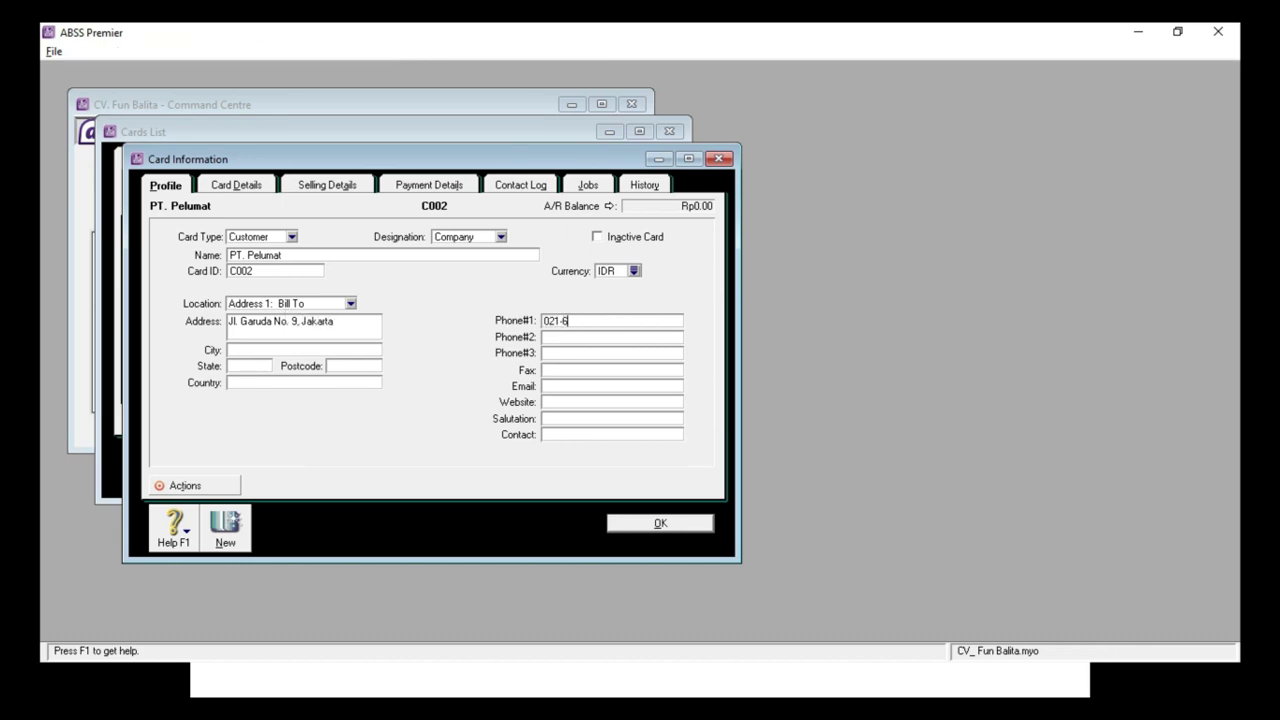
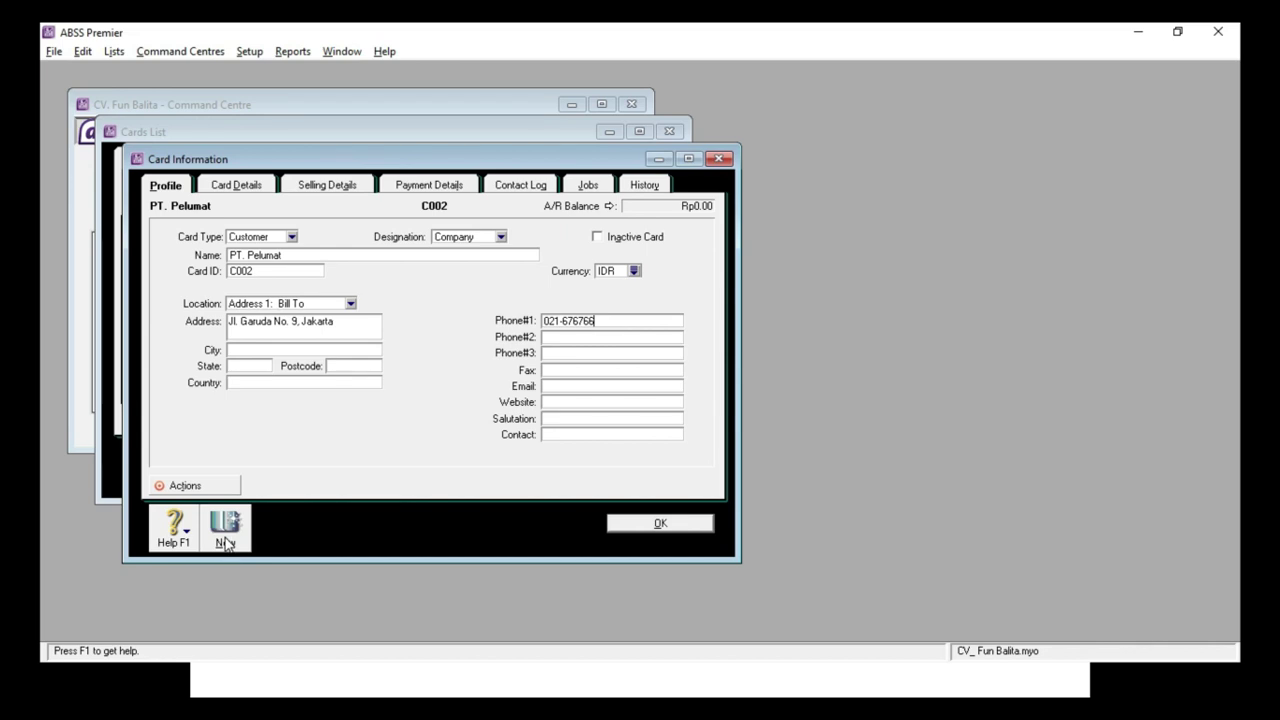
left_click(225, 543)
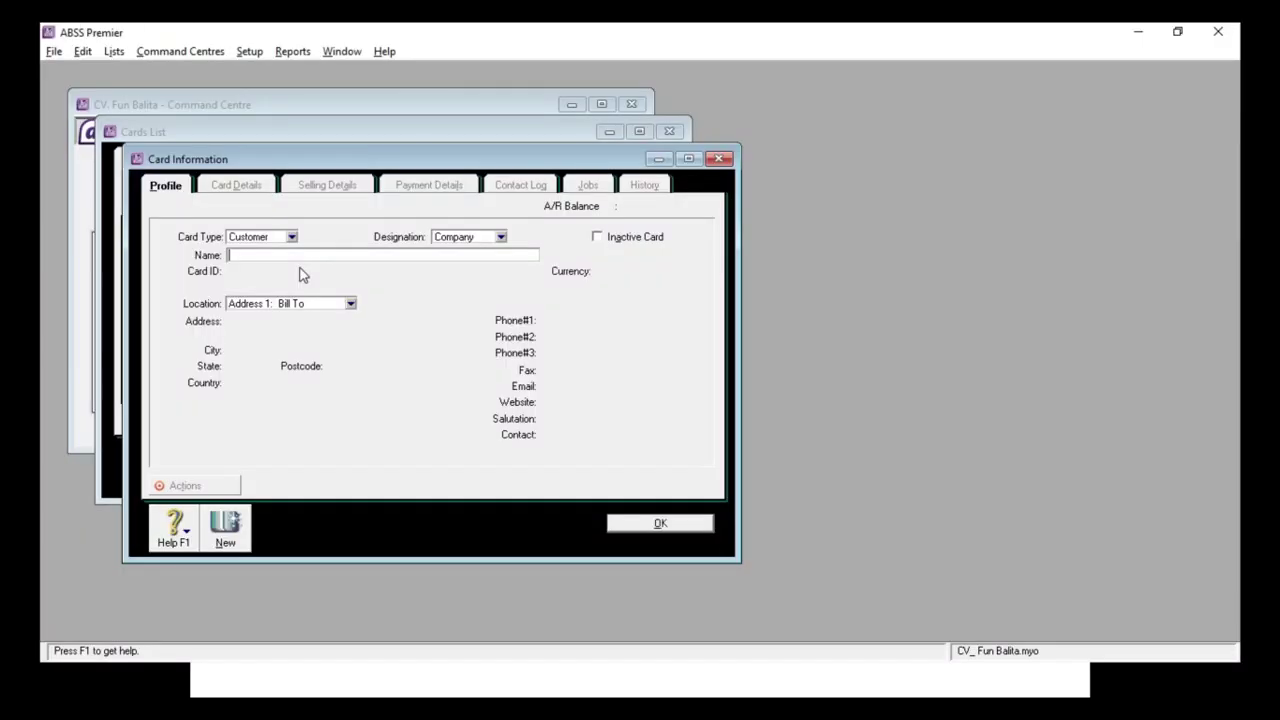
type("CV. Syaamil Kreatif")
key("Tab")
type("C003")
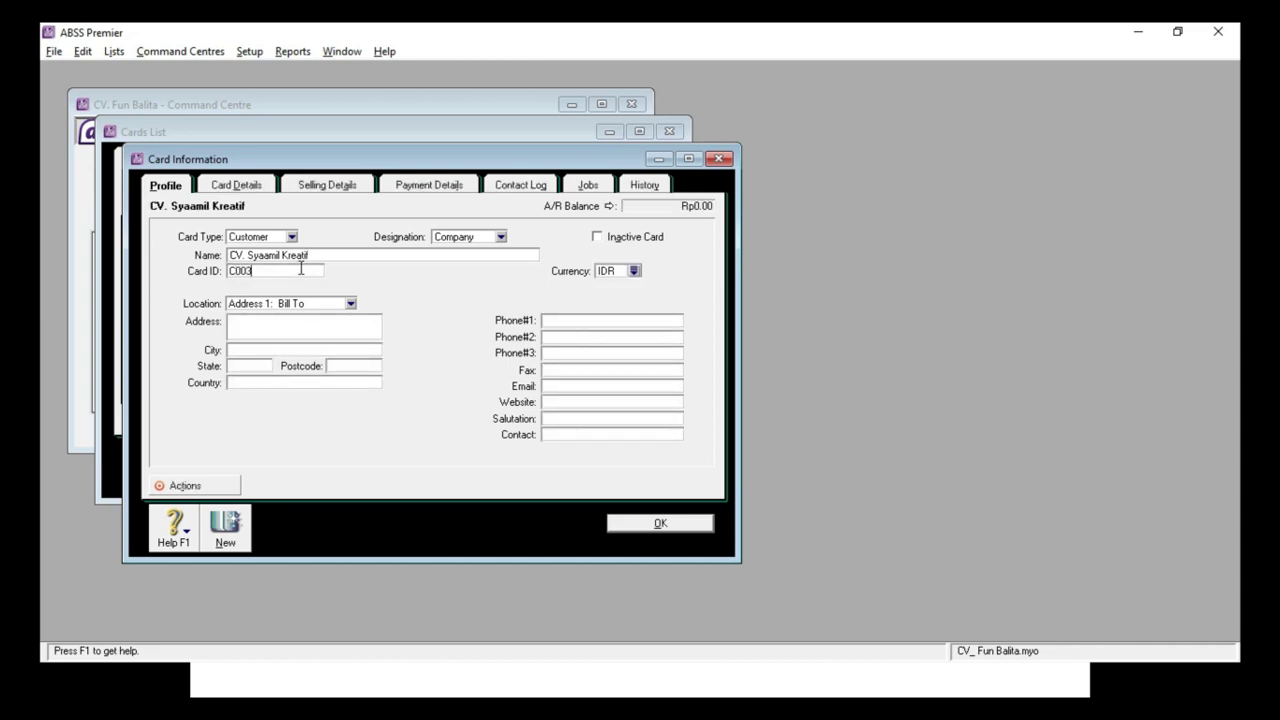
key("Tab")
left_click(286, 326)
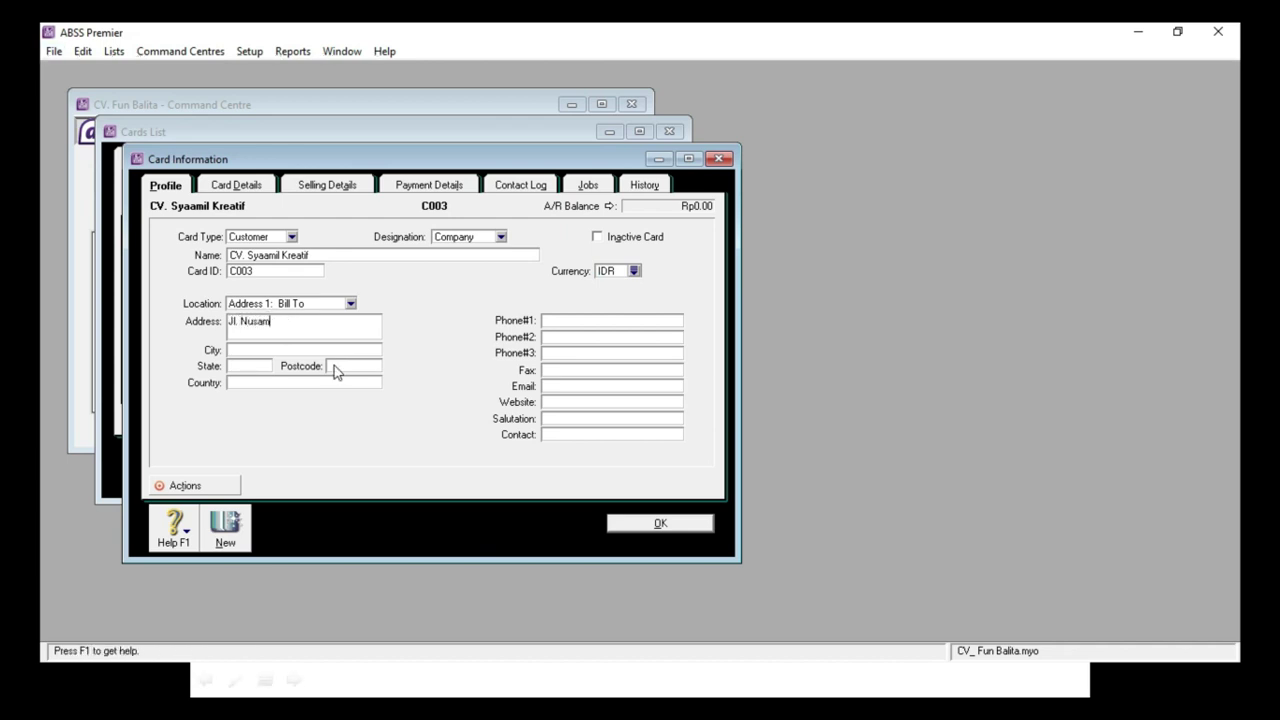
left_click(237, 349)
key("alt+Tab")
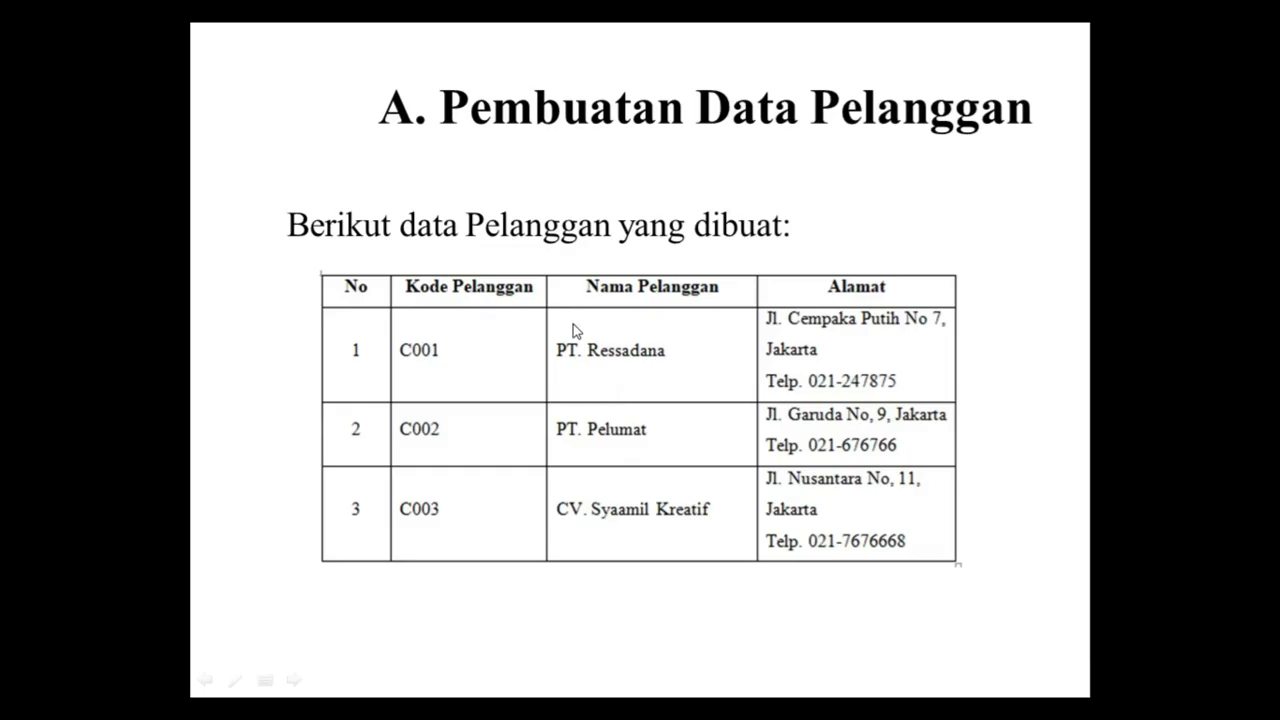
key("alt+Tab")
left_click(573, 322)
key("alt+Tab")
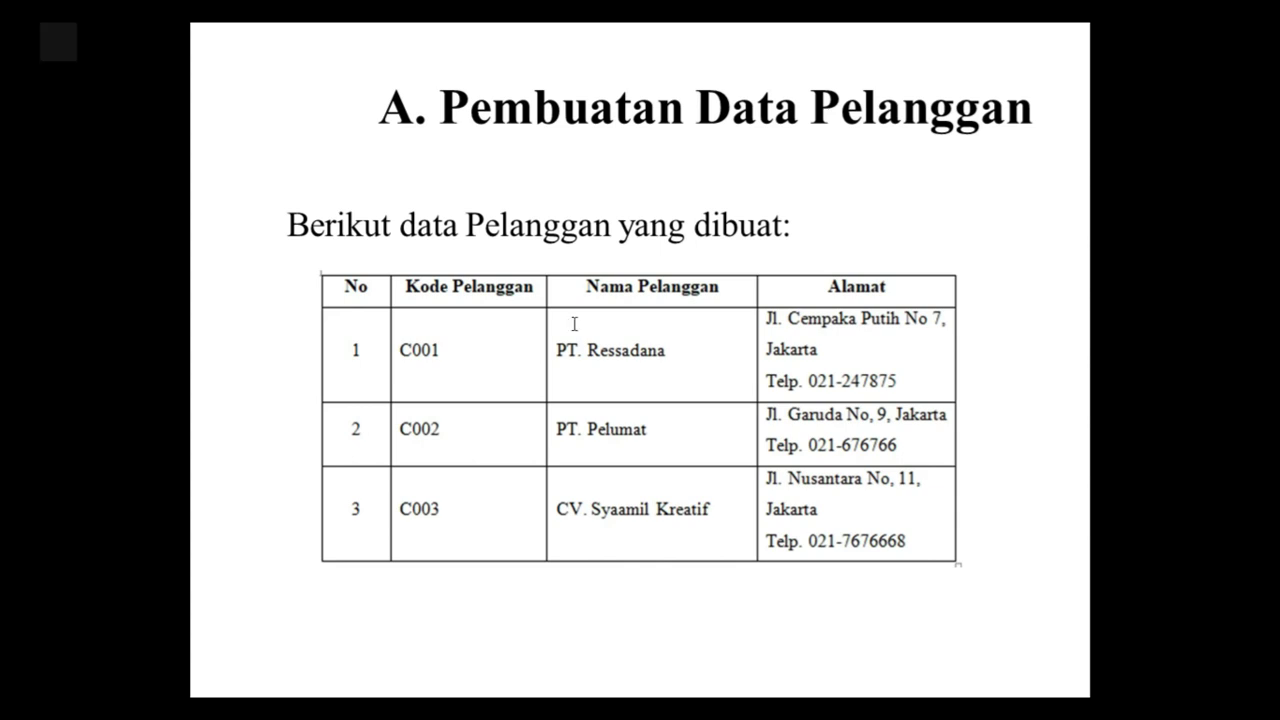
key("alt+Tab")
key("alt+Tab")
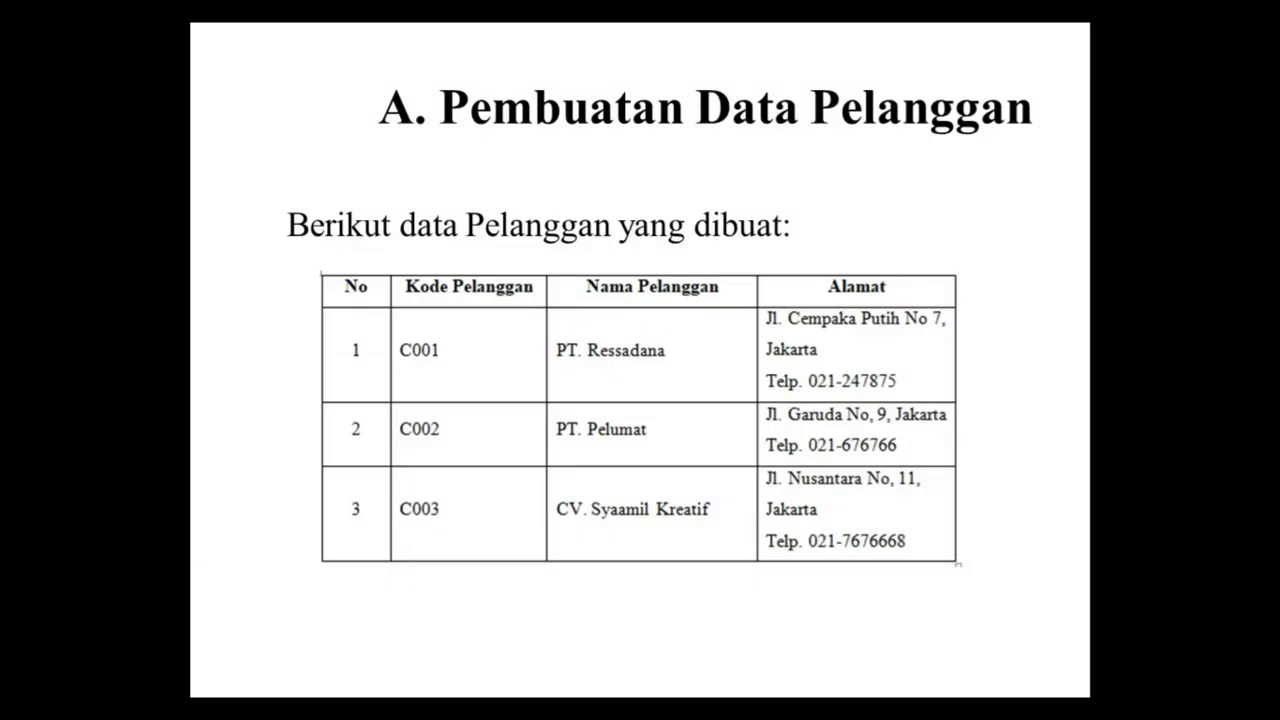
key("alt+Tab")
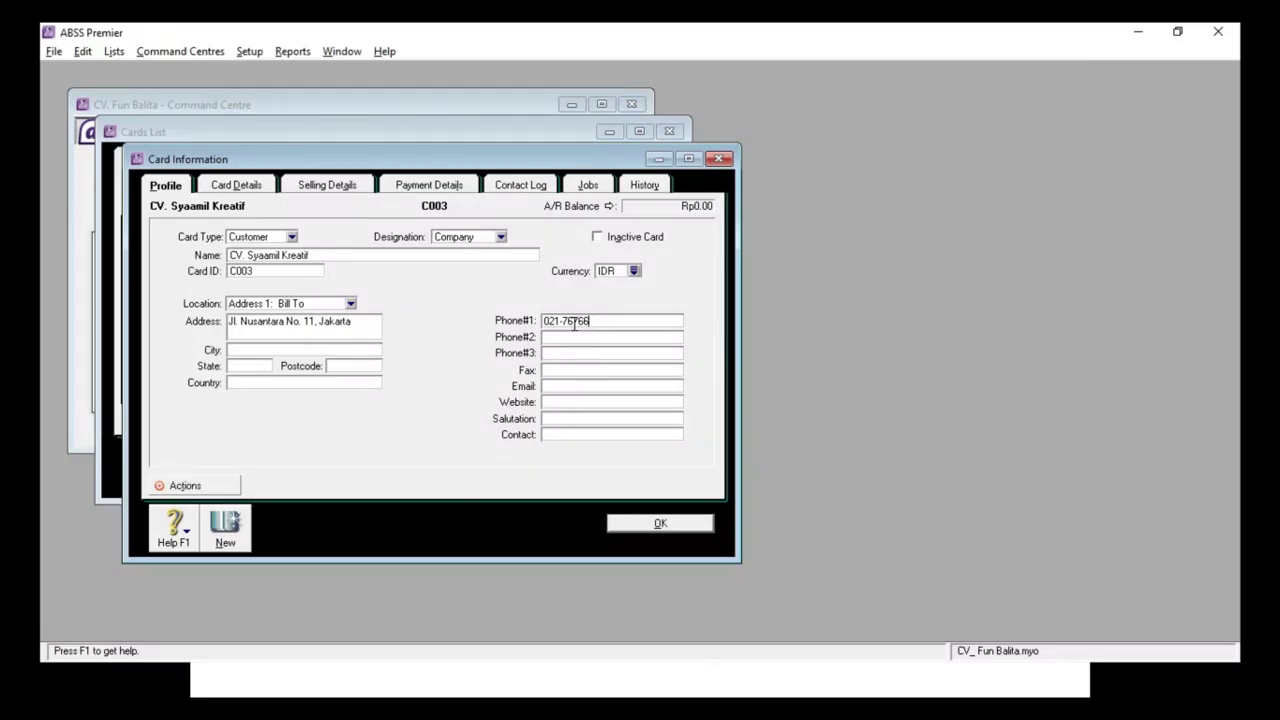
key("alt+Tab")
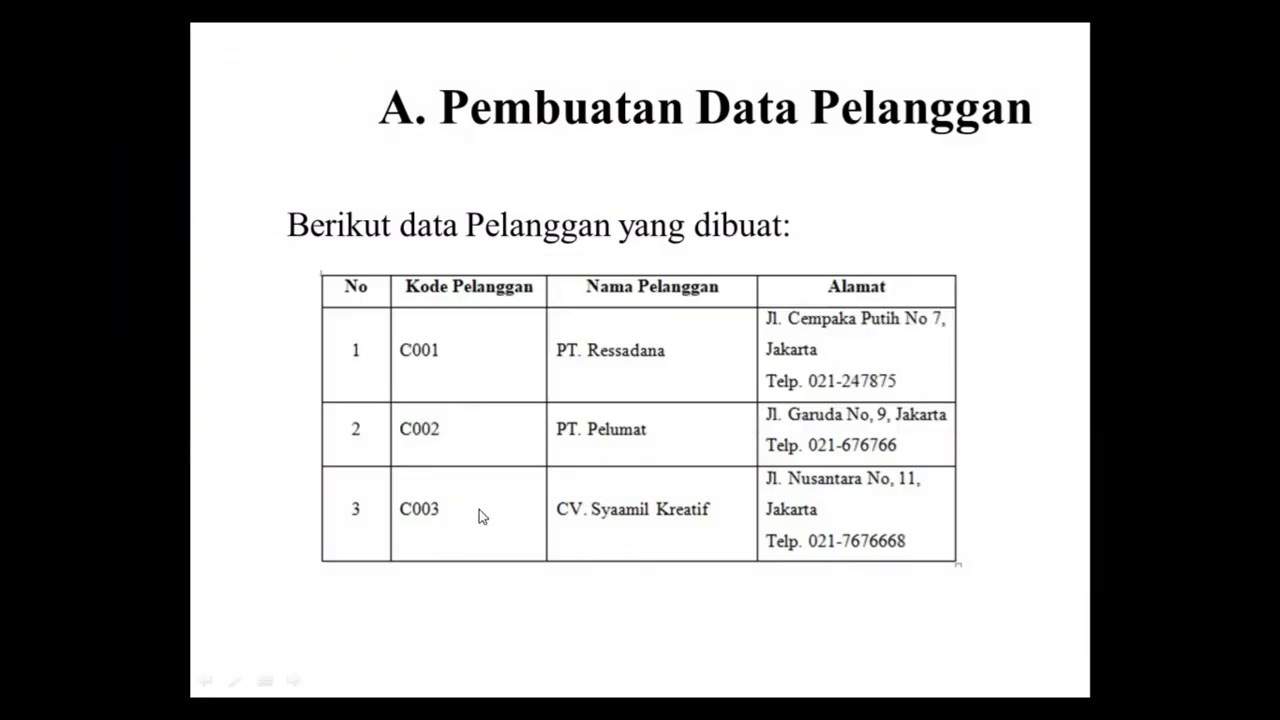
key("alt+Tab")
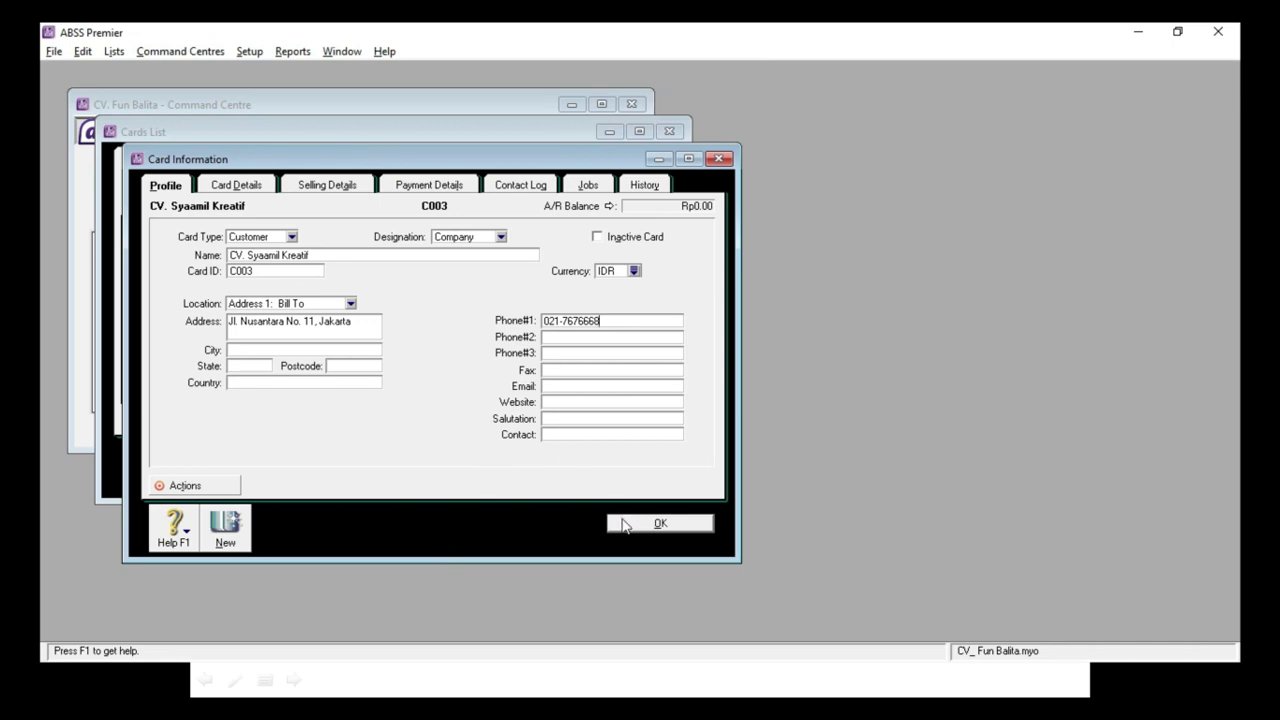
Step: Save the CV. Syaamil Kreatif card and check each card-type tab, ending on All Cards
left_click(623, 525)
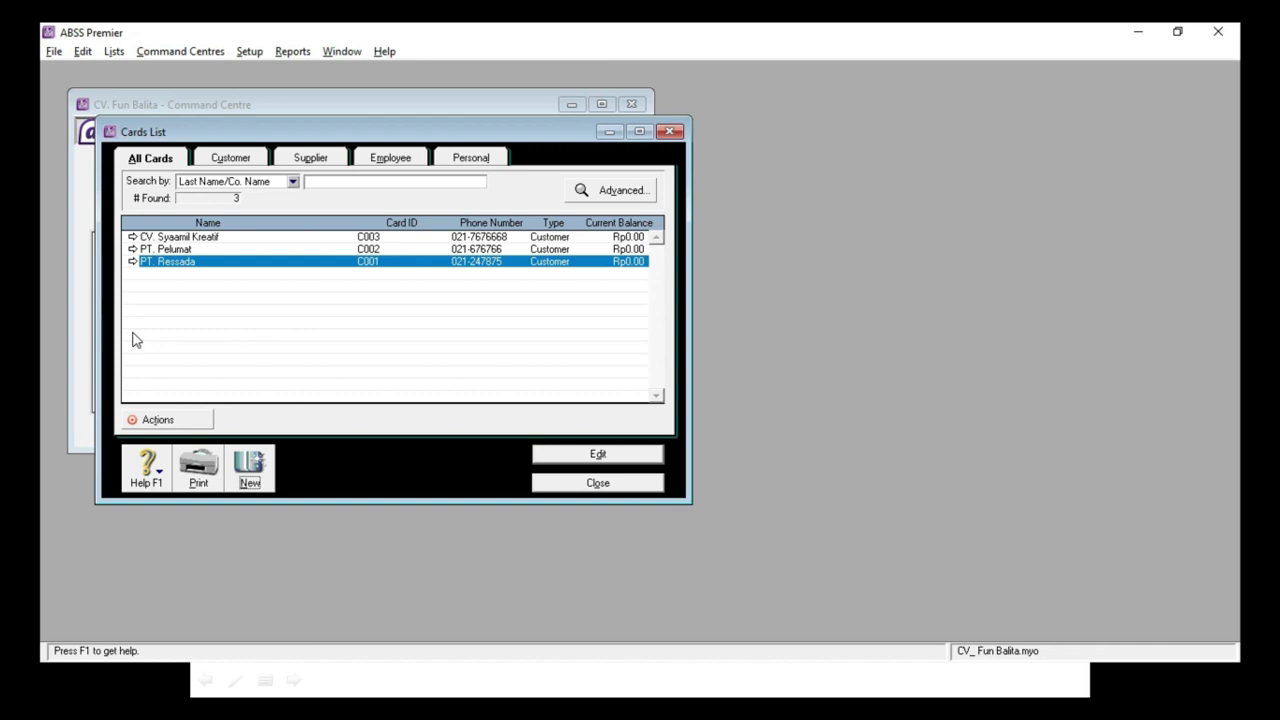
left_click(221, 162)
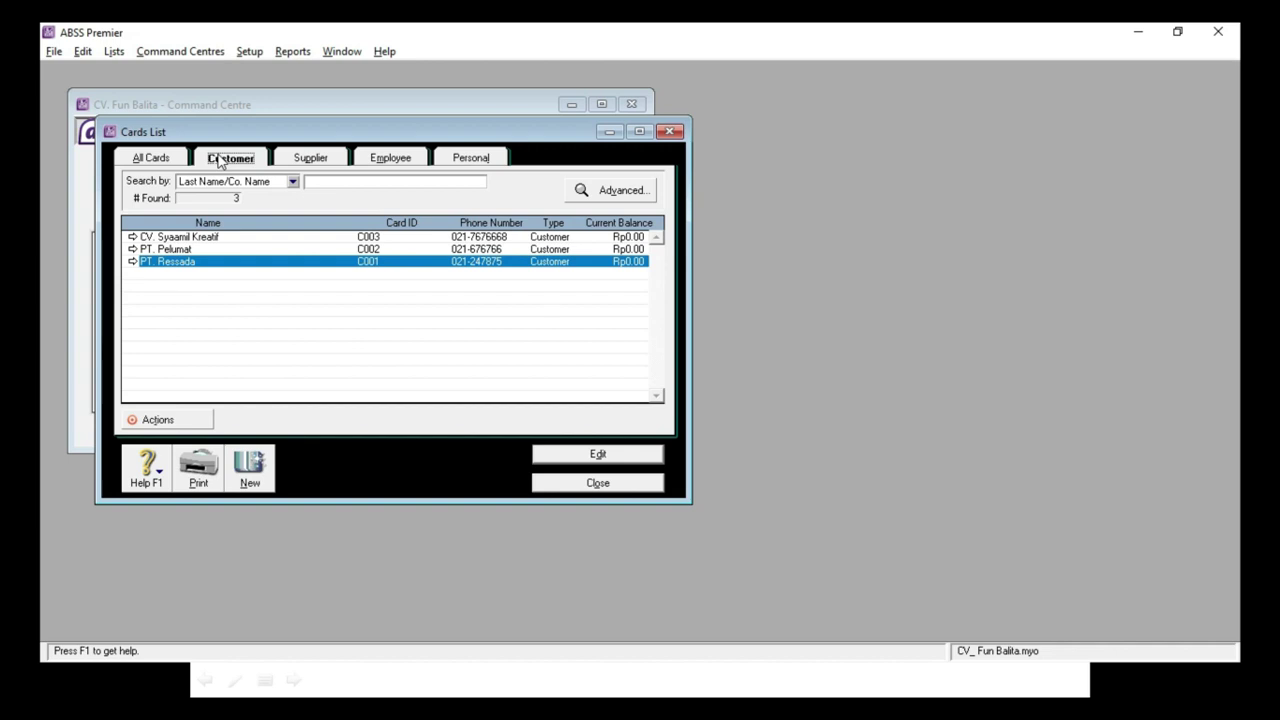
left_click(316, 160)
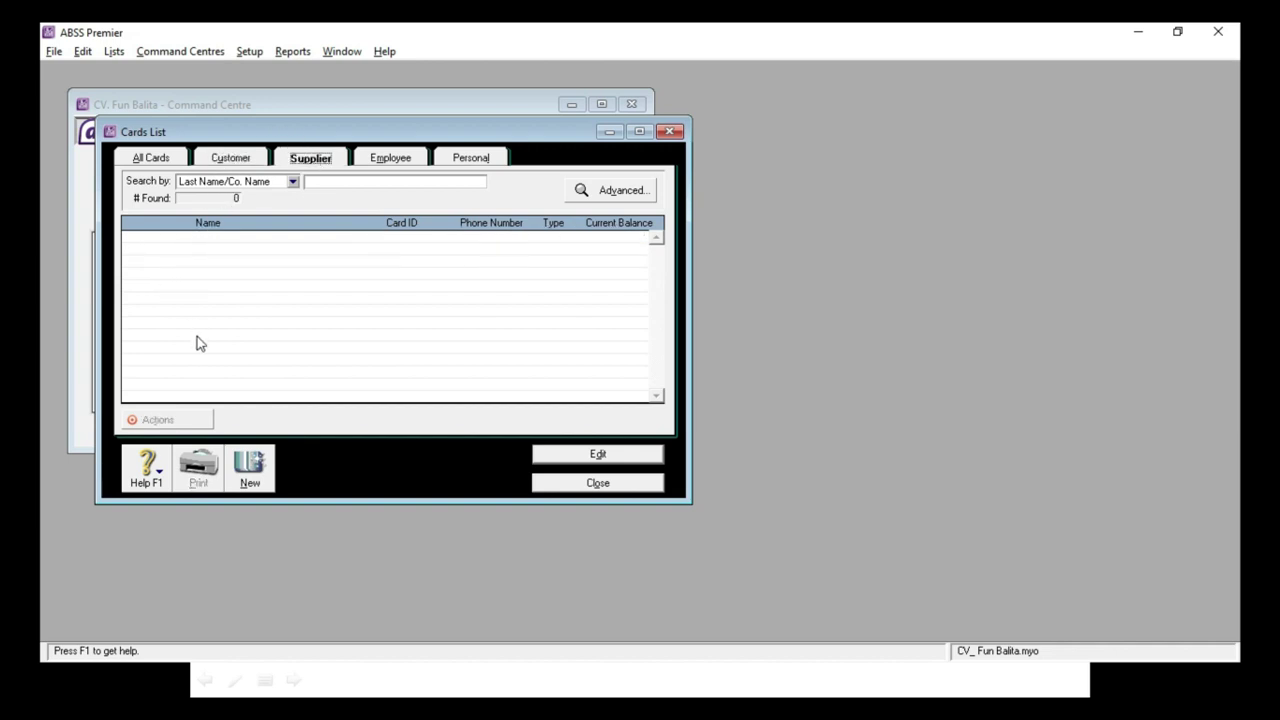
left_click(391, 160)
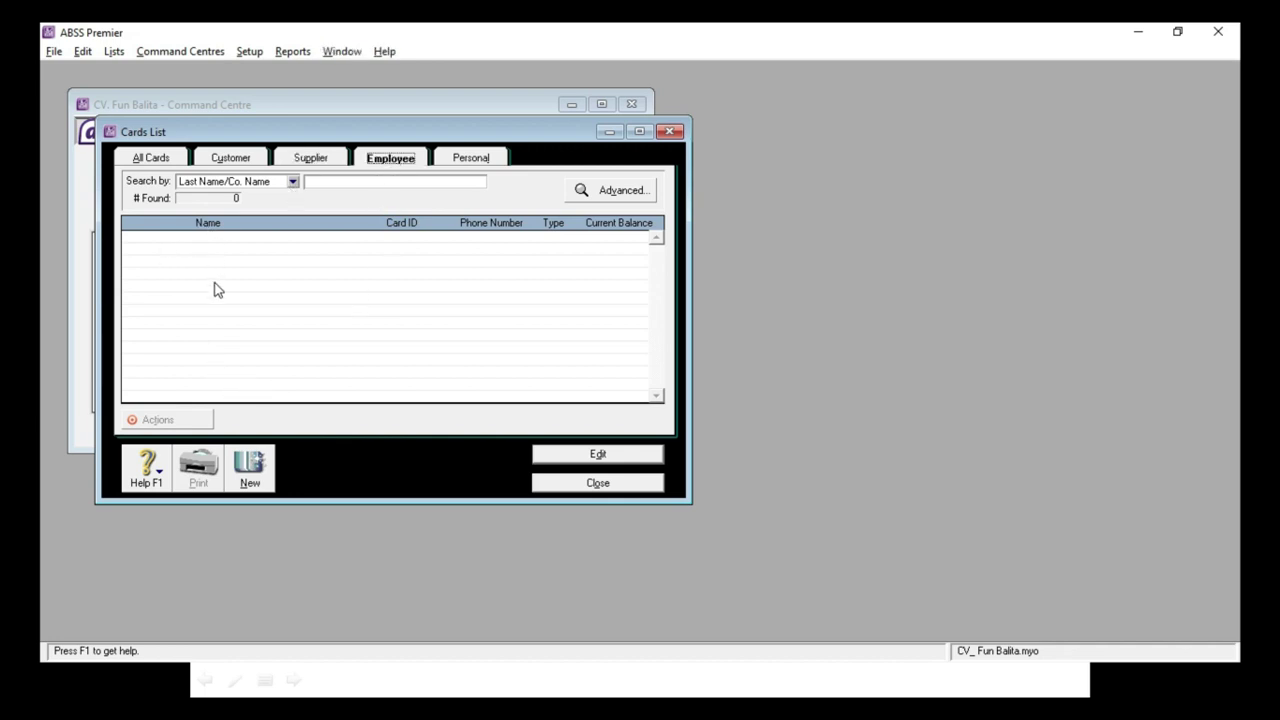
left_click(488, 164)
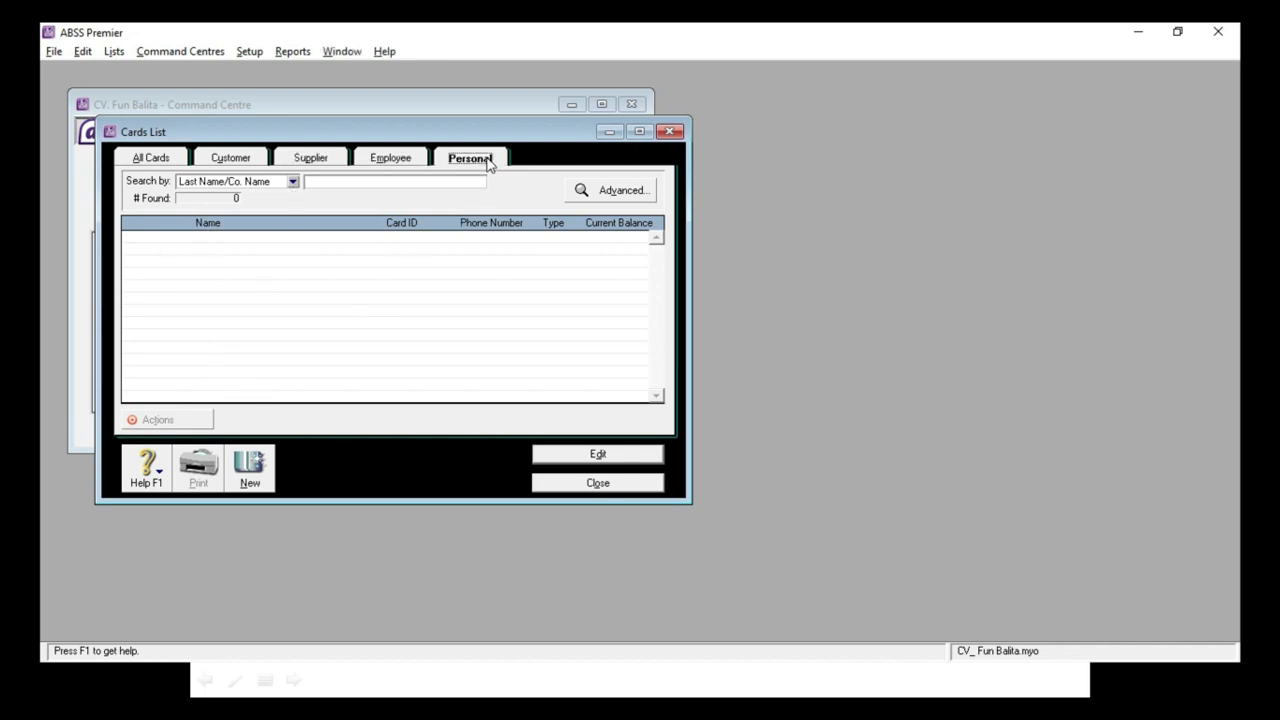
left_click(155, 160)
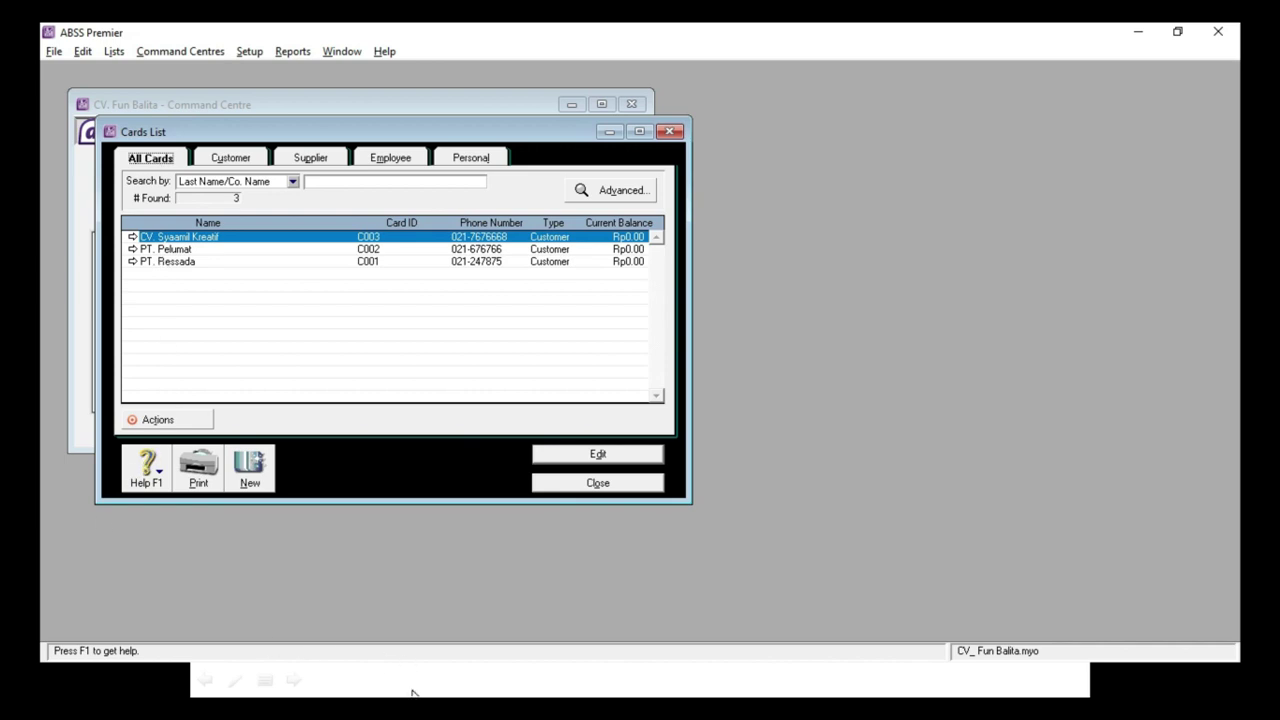
Step: Close the Cards List window and bring up the Windows Start menu
left_click(568, 486)
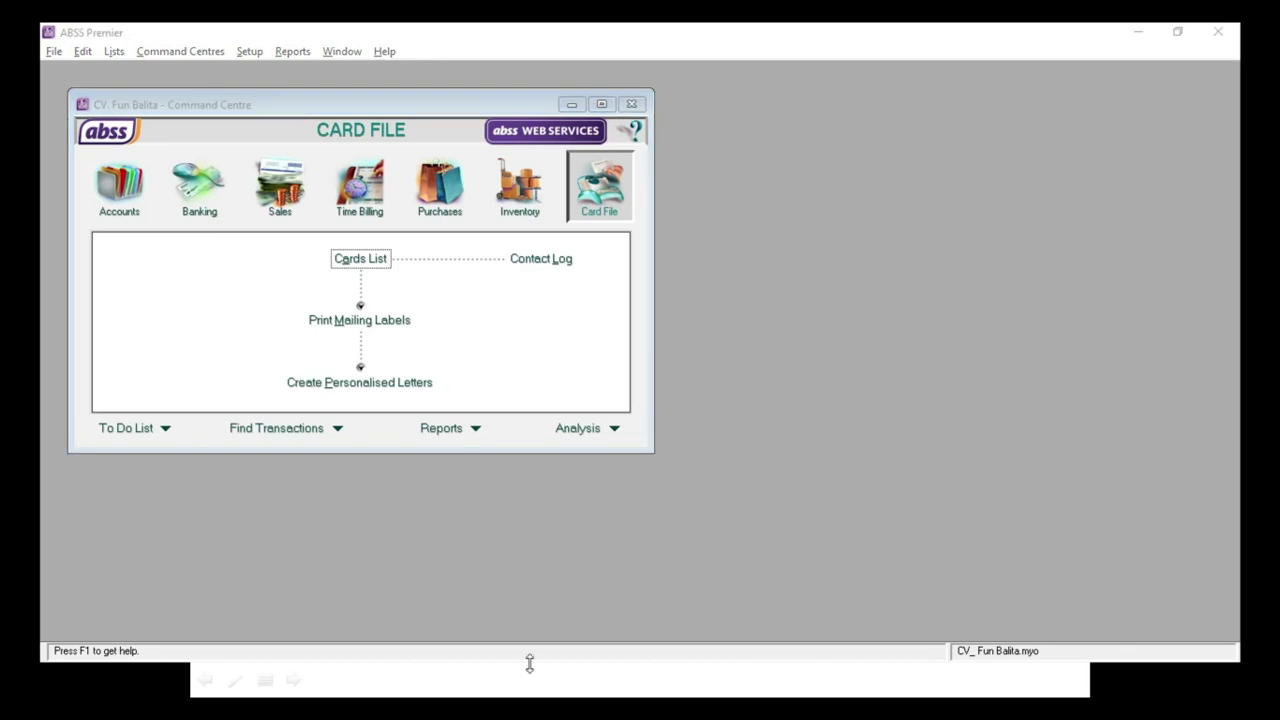
key("super")
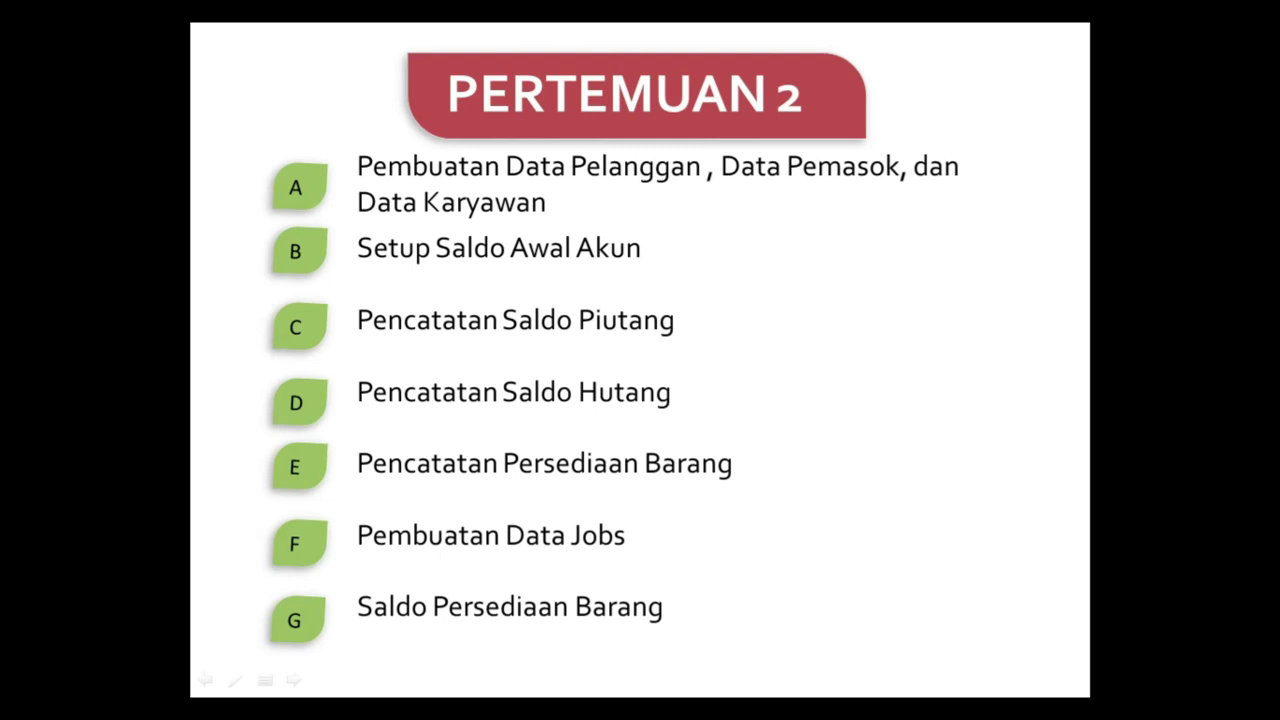
key("super")
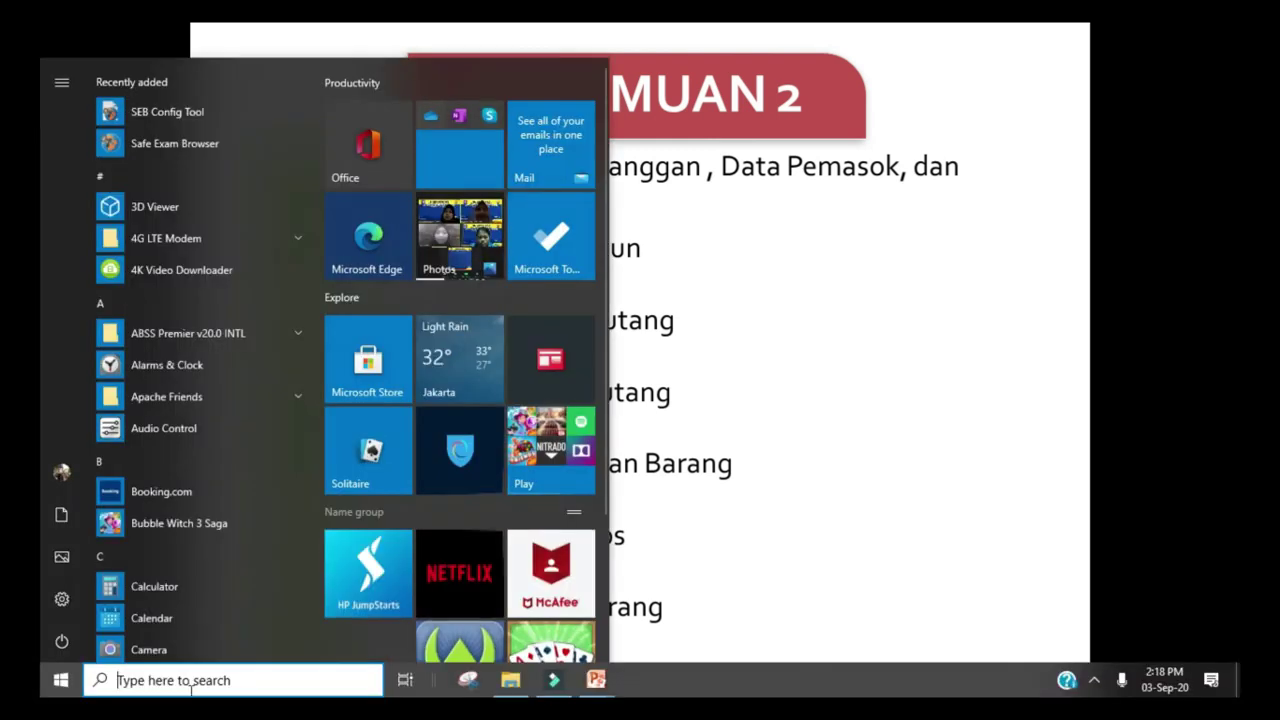
Step: Search the Start menu for 'abss' and launch ABSS Premier v20.0 INTL
type("abss")
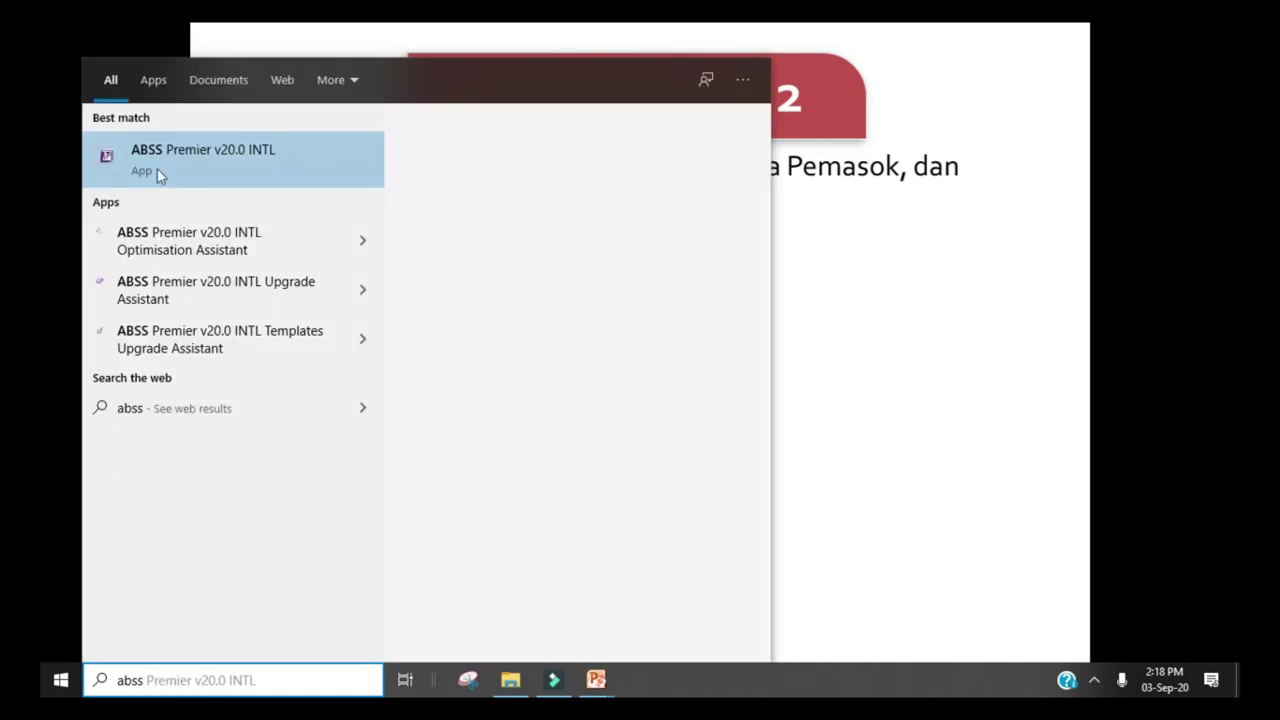
left_click(161, 165)
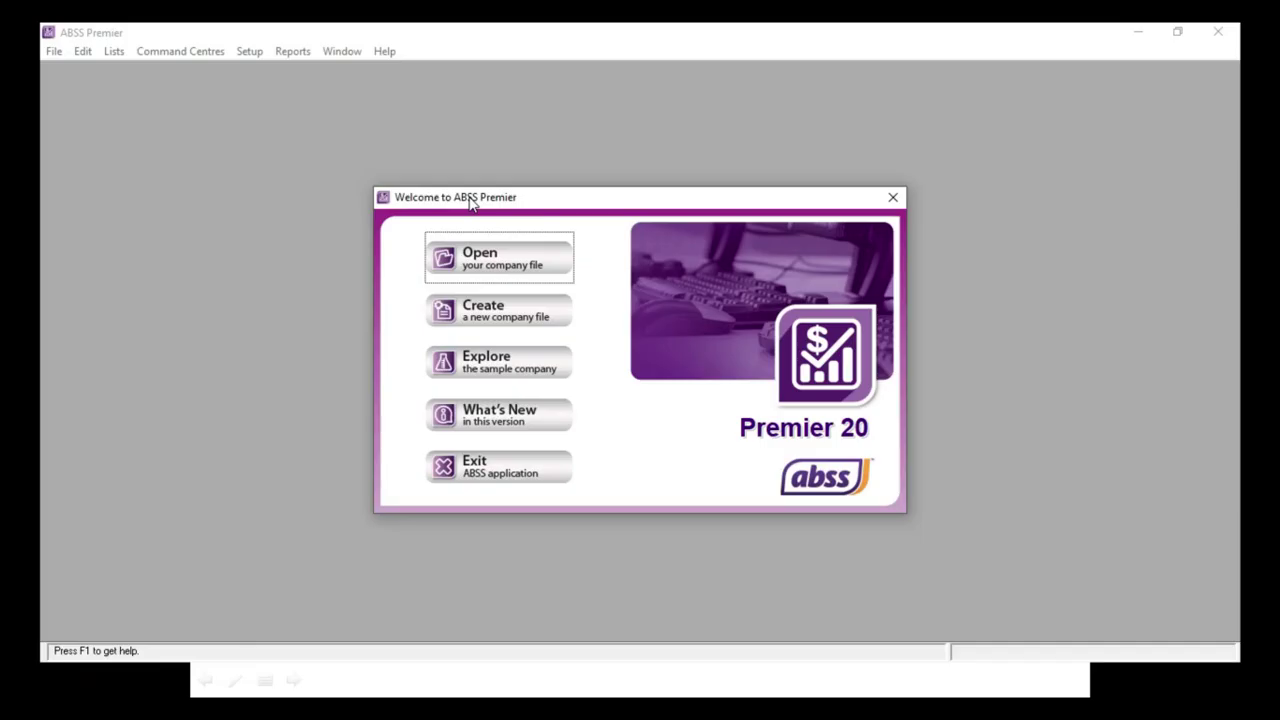
Step: Reopen the CV_ Fun Balita.myo company file up to its Sign-on dialog
left_click(445, 259)
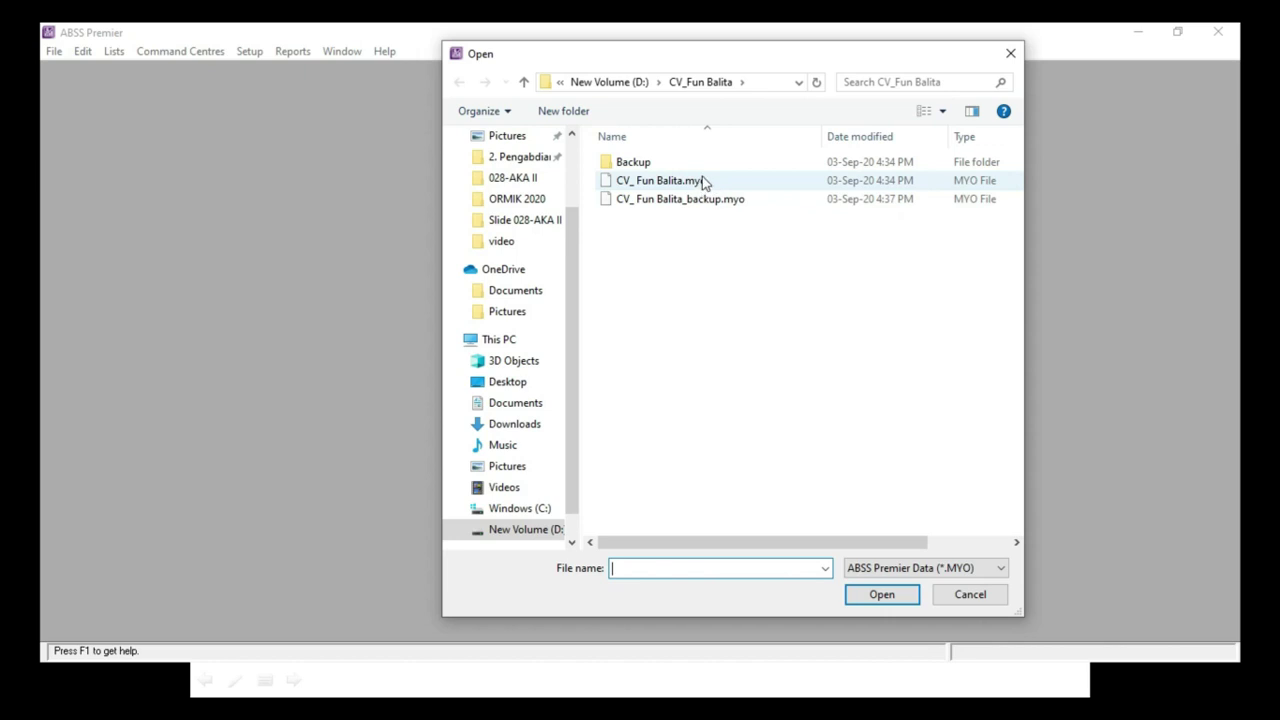
left_click(638, 190)
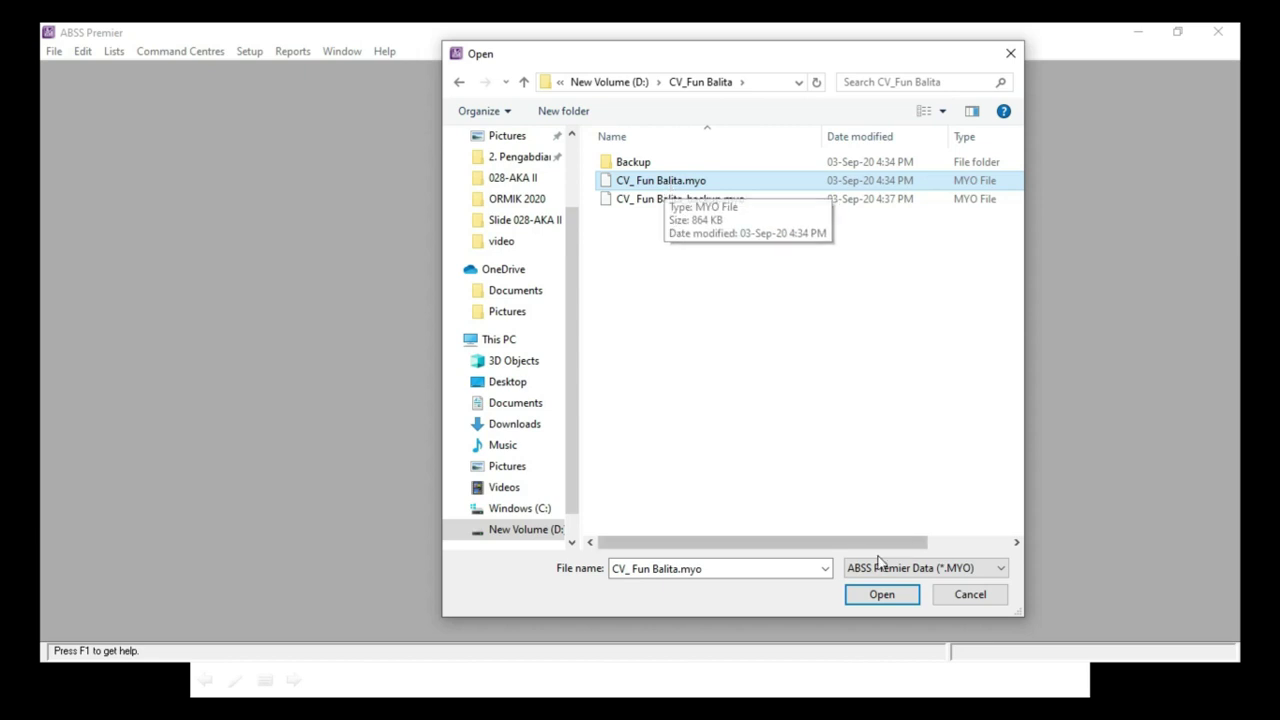
left_click(876, 596)
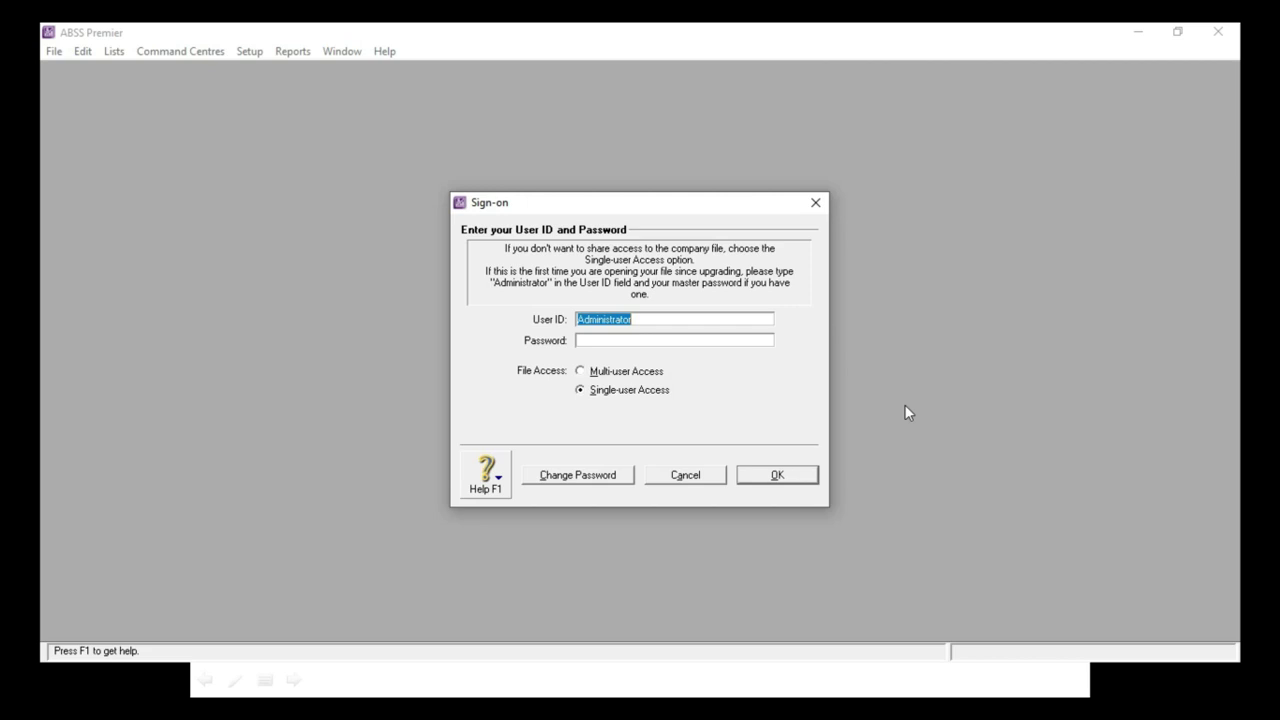
Step: Sign on to the company file as Administrator with a blank password
left_click(636, 320)
left_click(771, 478)
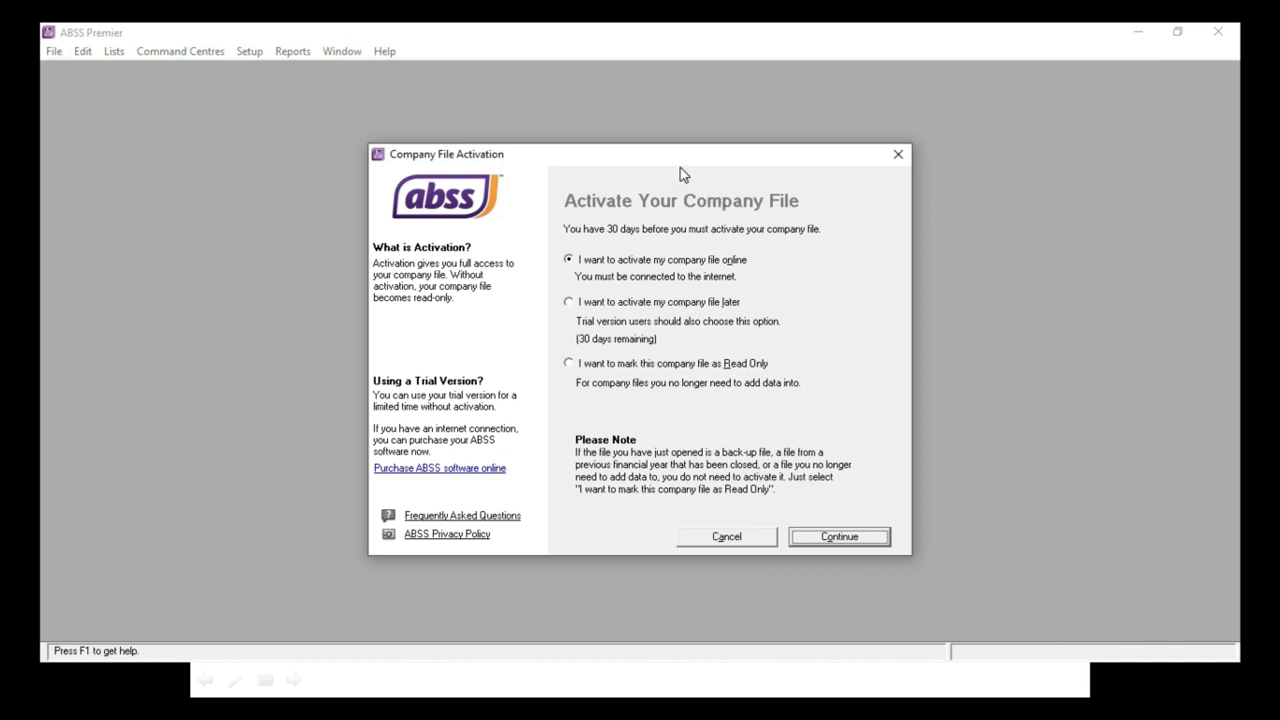
Step: Choose to activate the company file later and acknowledge the 30-day notice
left_click(568, 303)
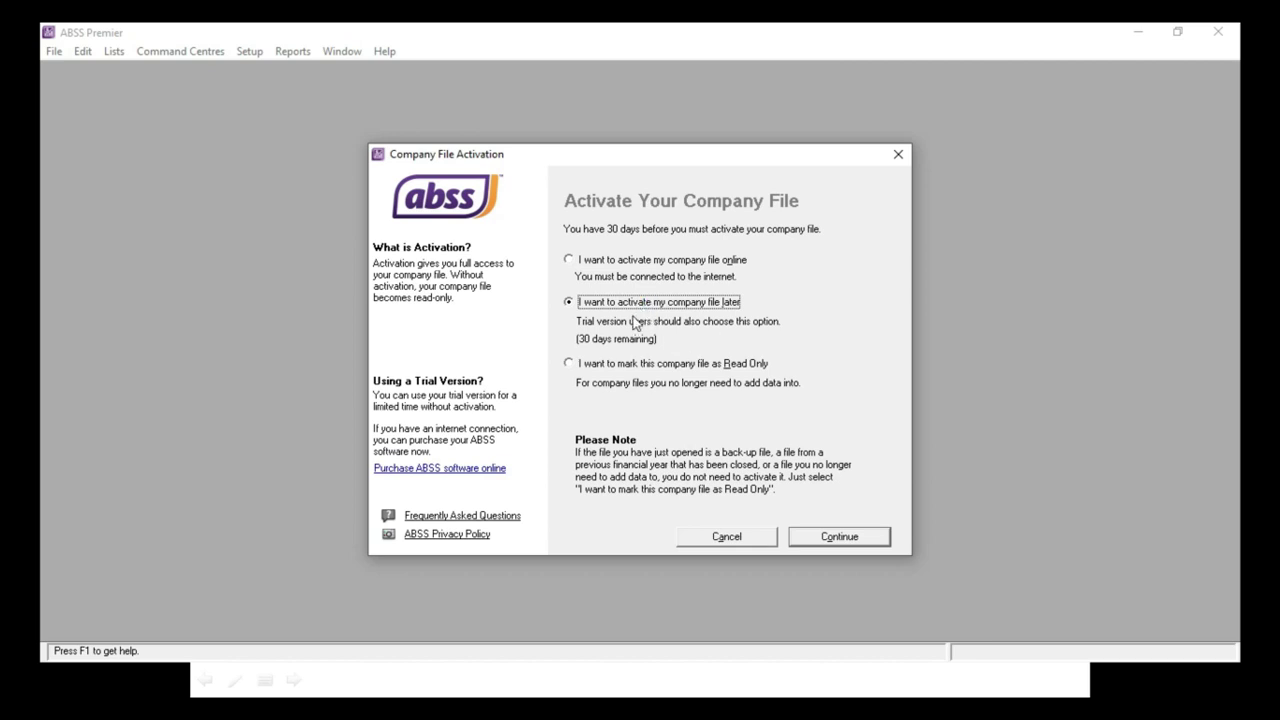
left_click(838, 537)
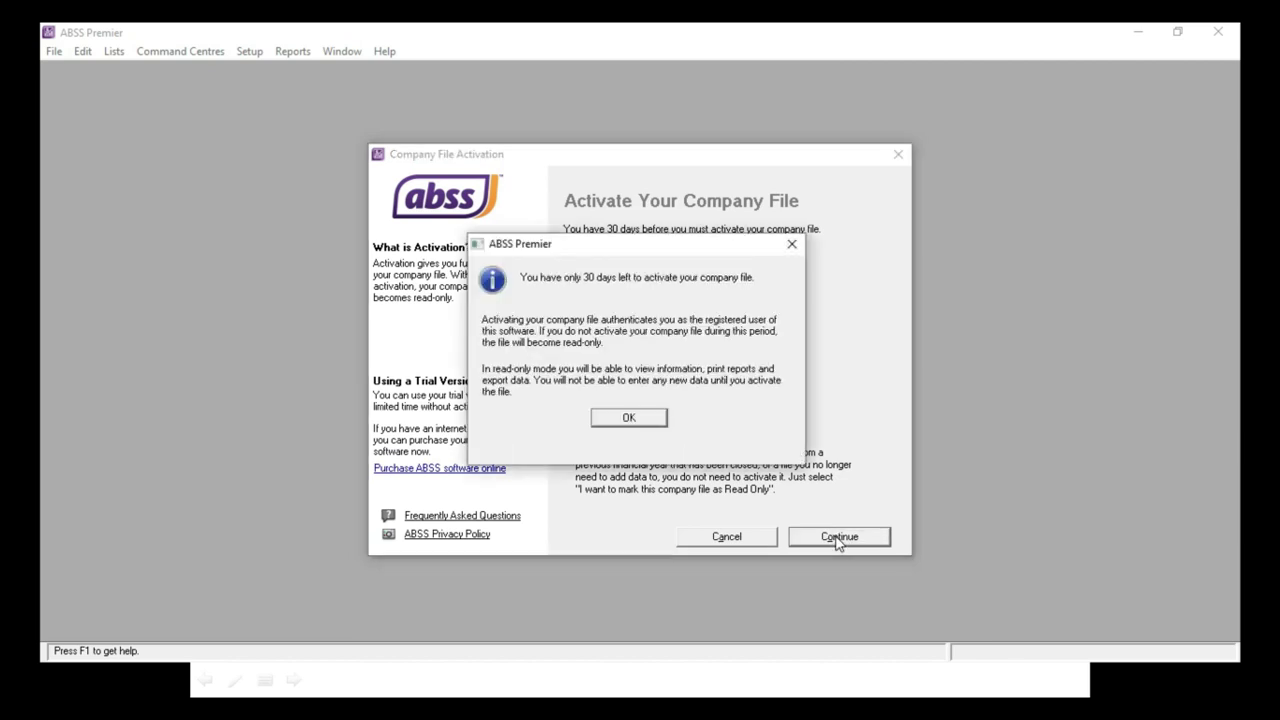
left_click(642, 420)
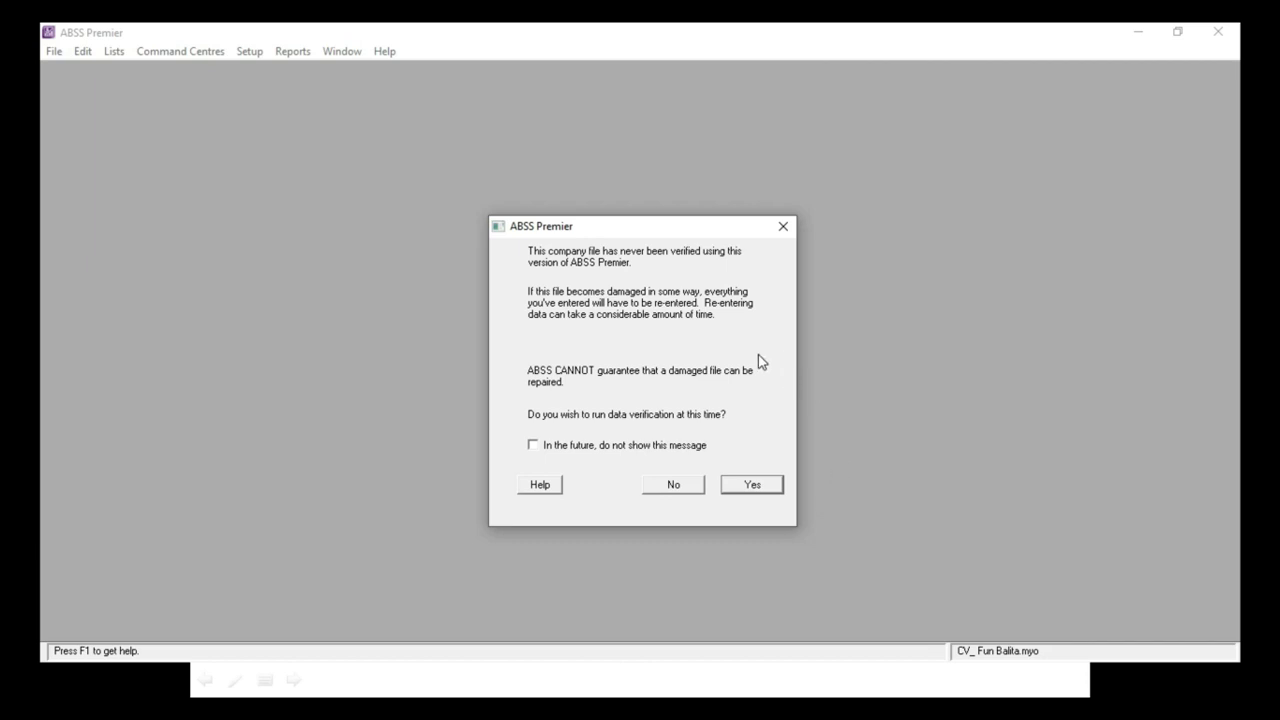
Step: Decline data verification so the CV. Fun Balita Command Centre opens
left_click(688, 486)
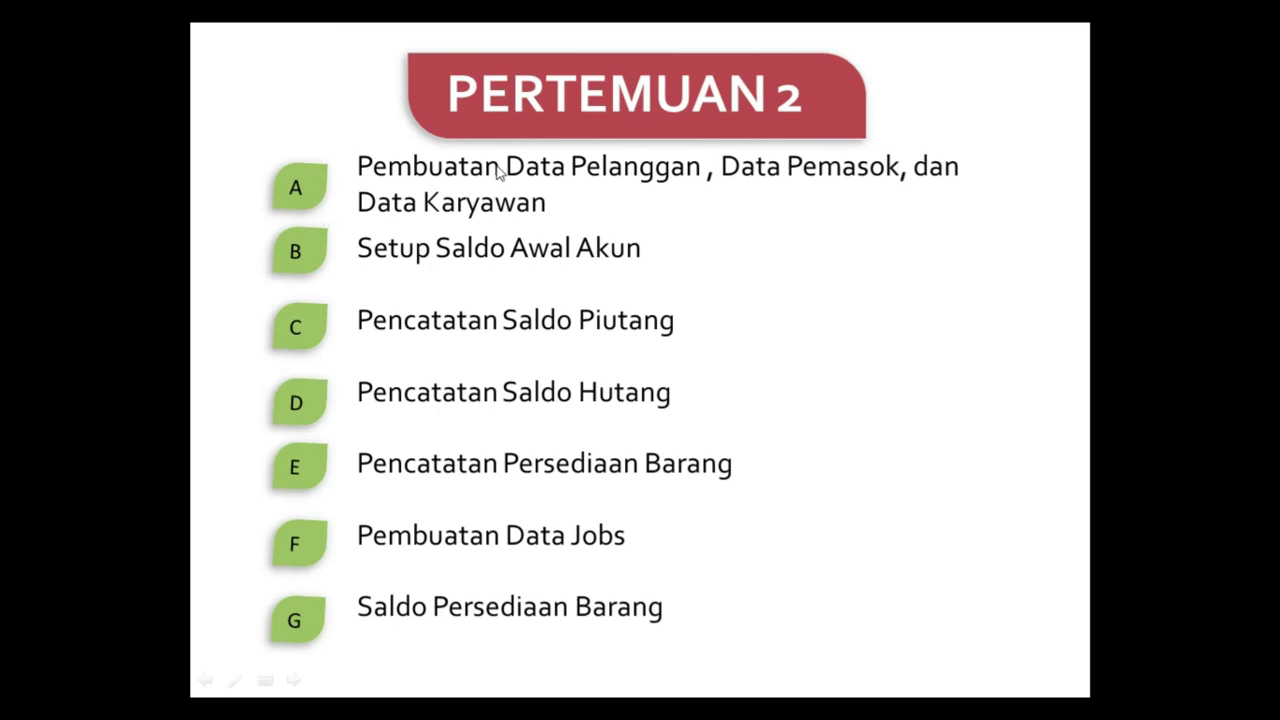
left_click(498, 172)
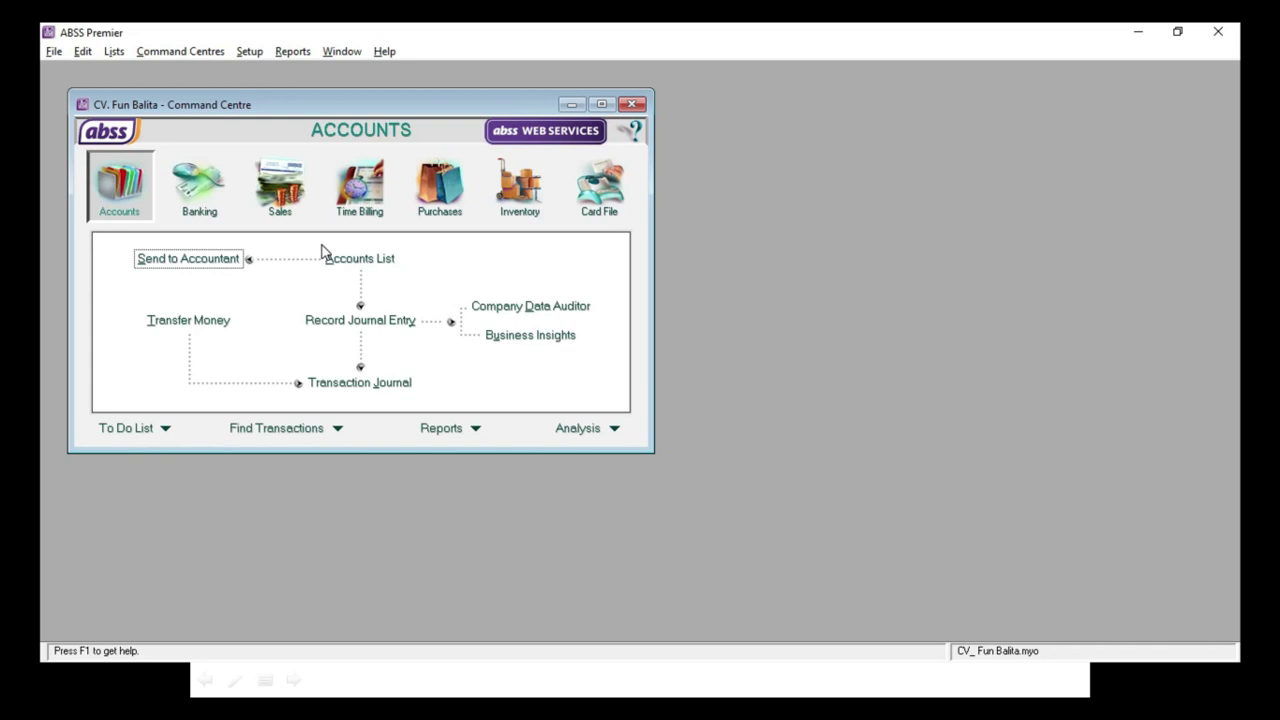
Step: Open the Cards List and check the empty Customer, Supplier, Employee and Personal tabs
left_click(592, 183)
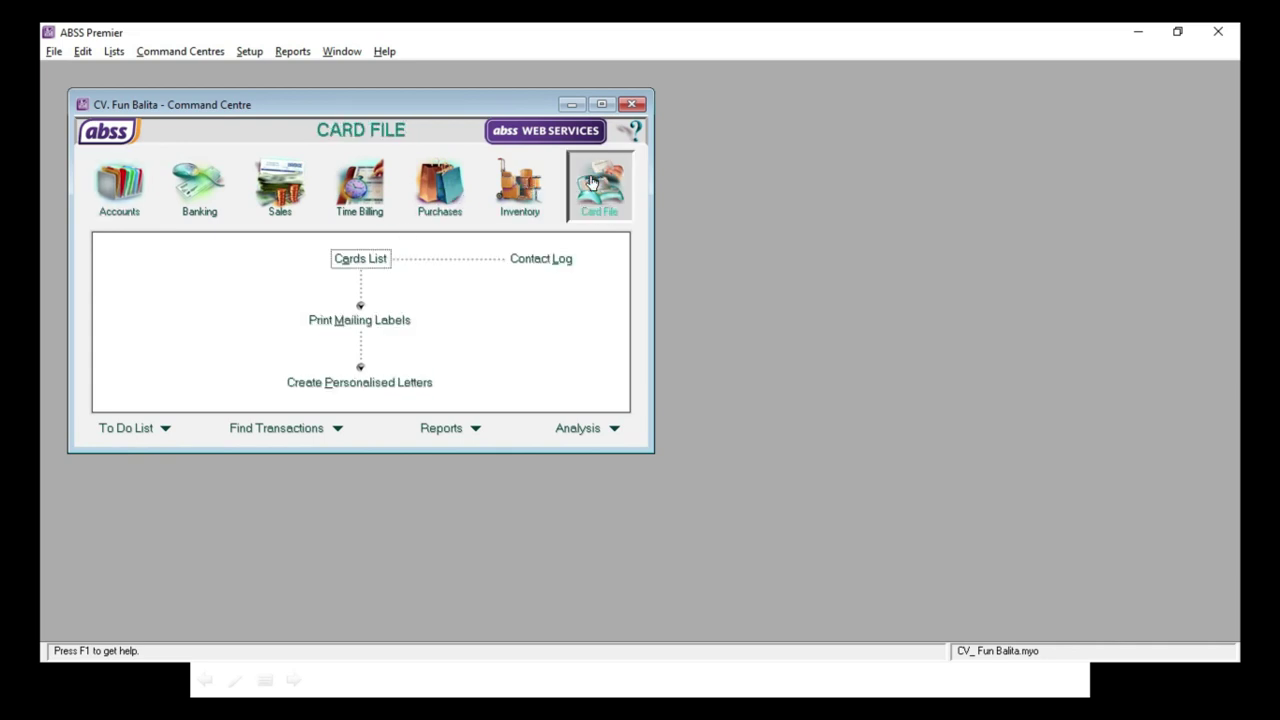
left_click(340, 259)
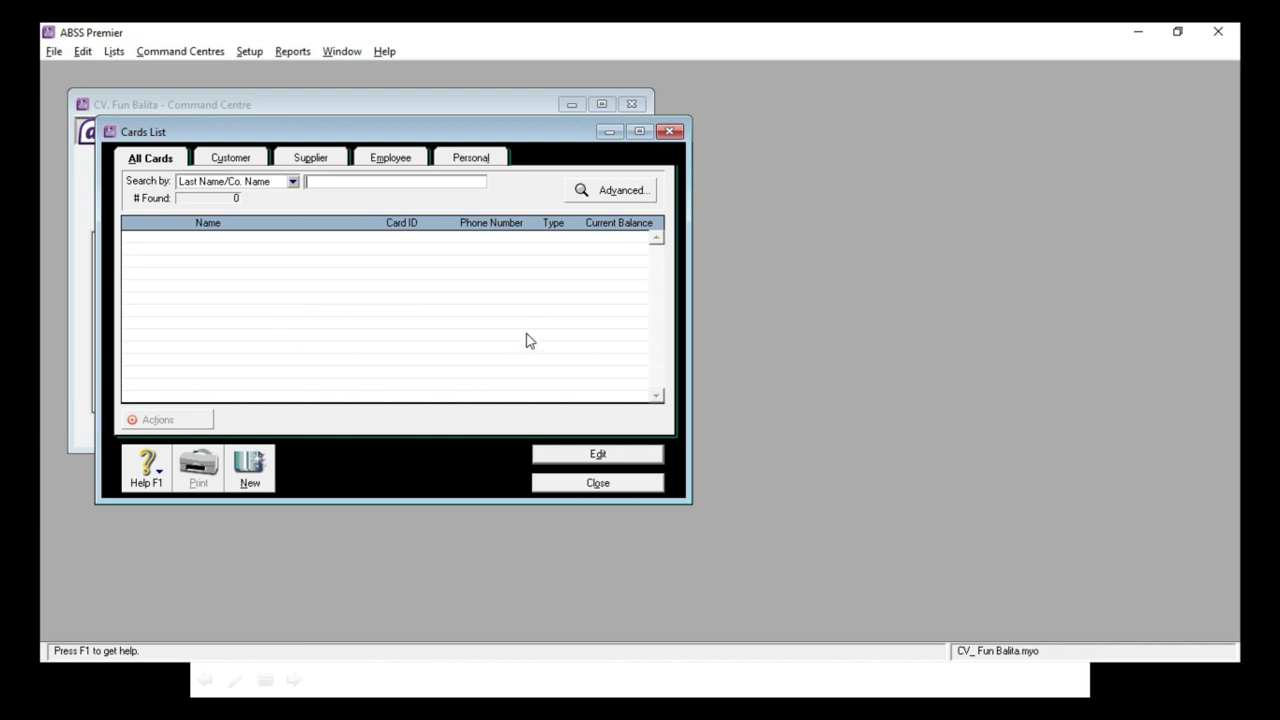
left_click(236, 167)
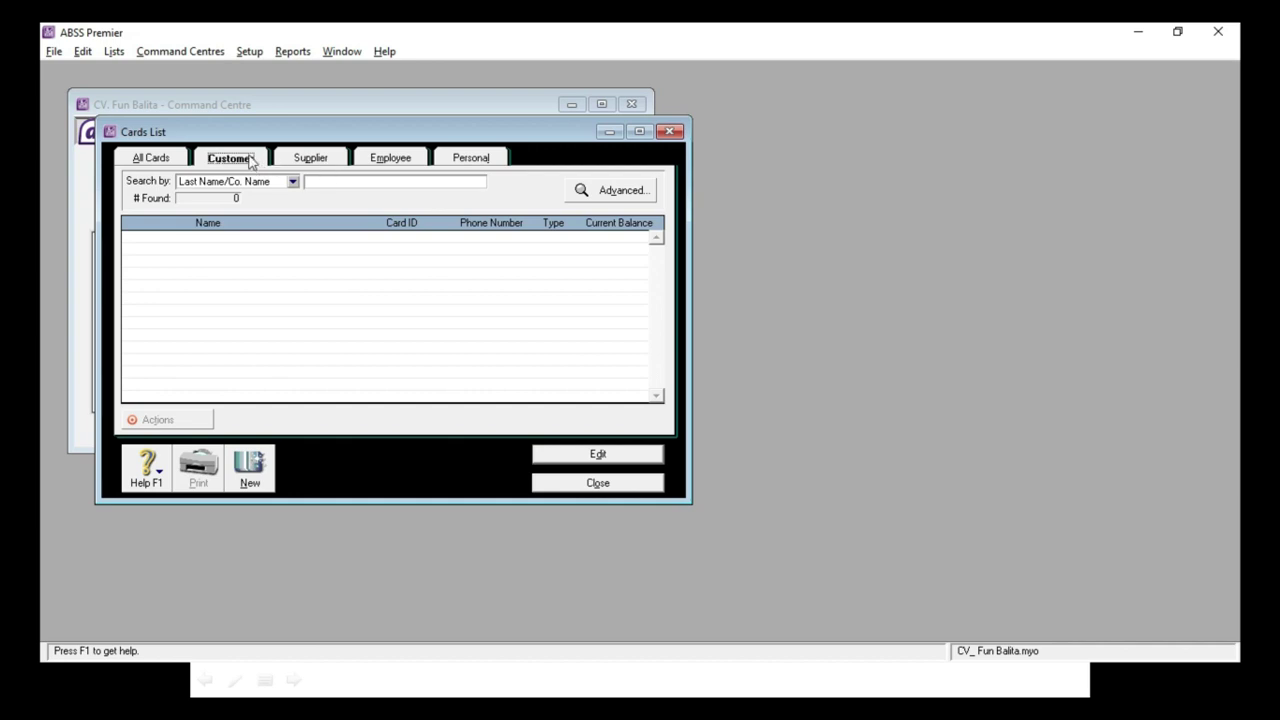
left_click(318, 162)
left_click(409, 162)
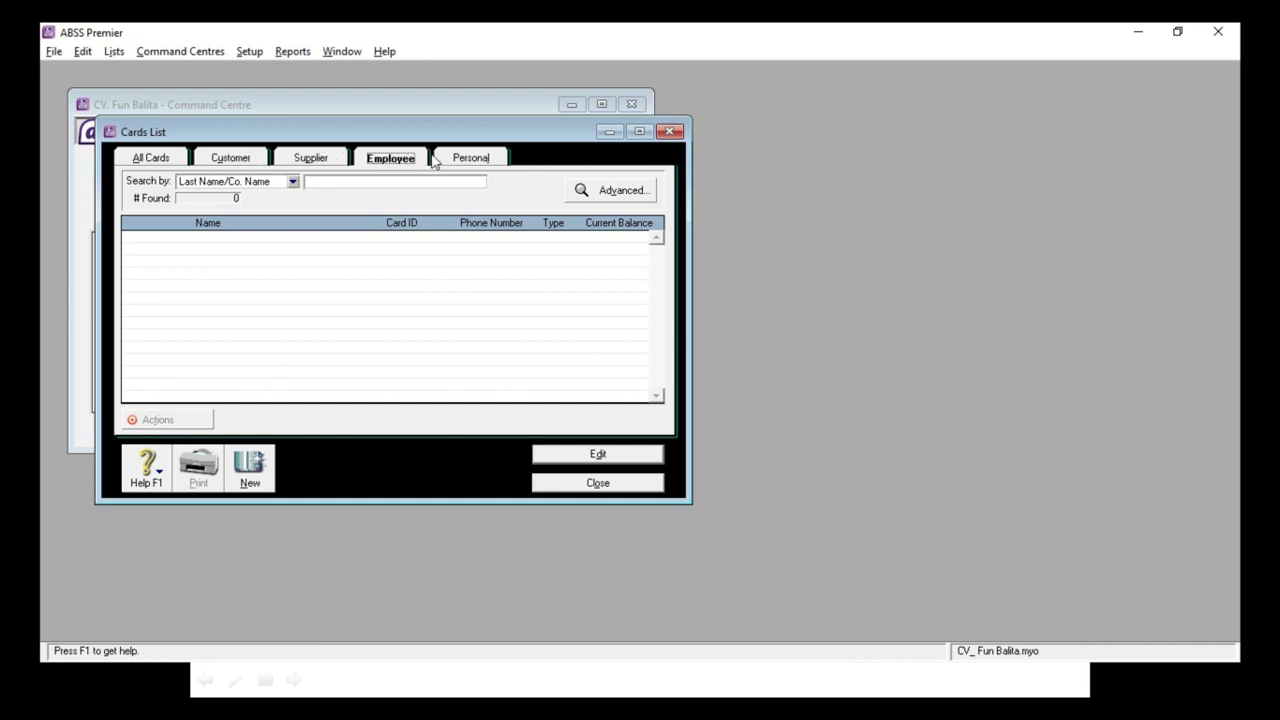
left_click(498, 160)
left_click(220, 162)
left_click(305, 165)
left_click(391, 163)
left_click(491, 166)
Step: Cycle the tabs once more, return to All Cards and start a new card
left_click(220, 165)
left_click(294, 164)
left_click(394, 160)
left_click(490, 163)
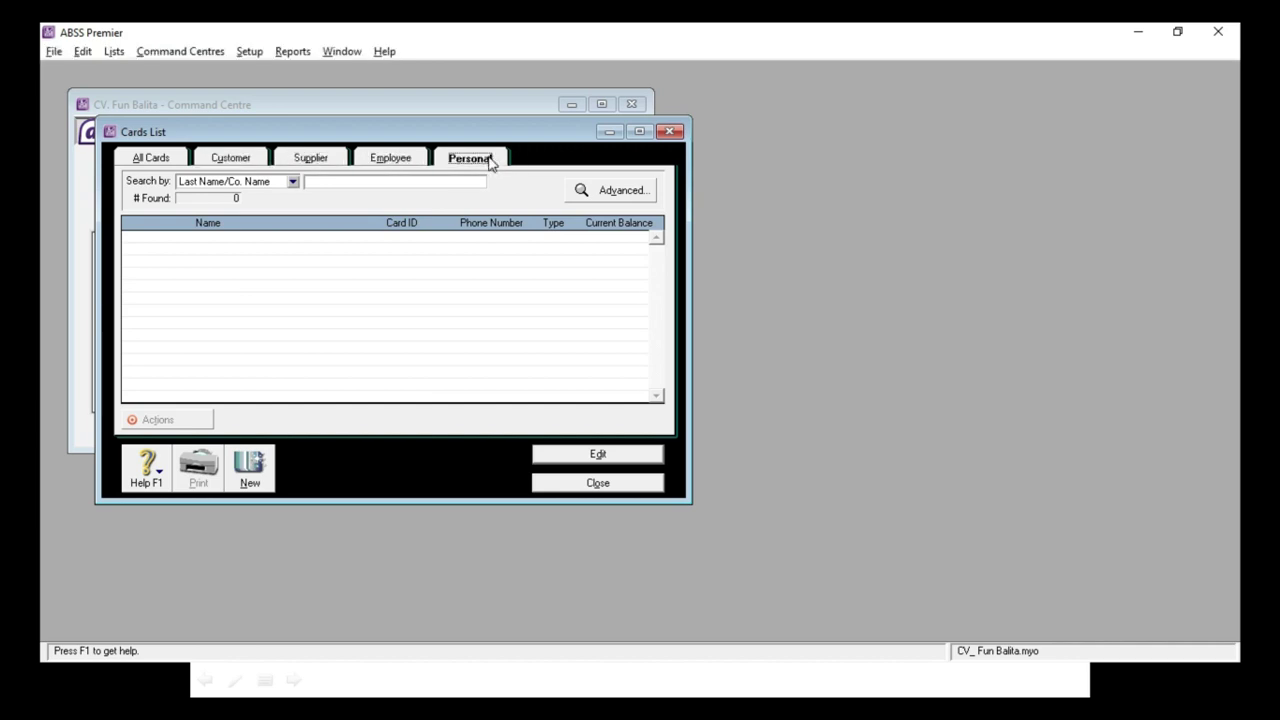
left_click(141, 160)
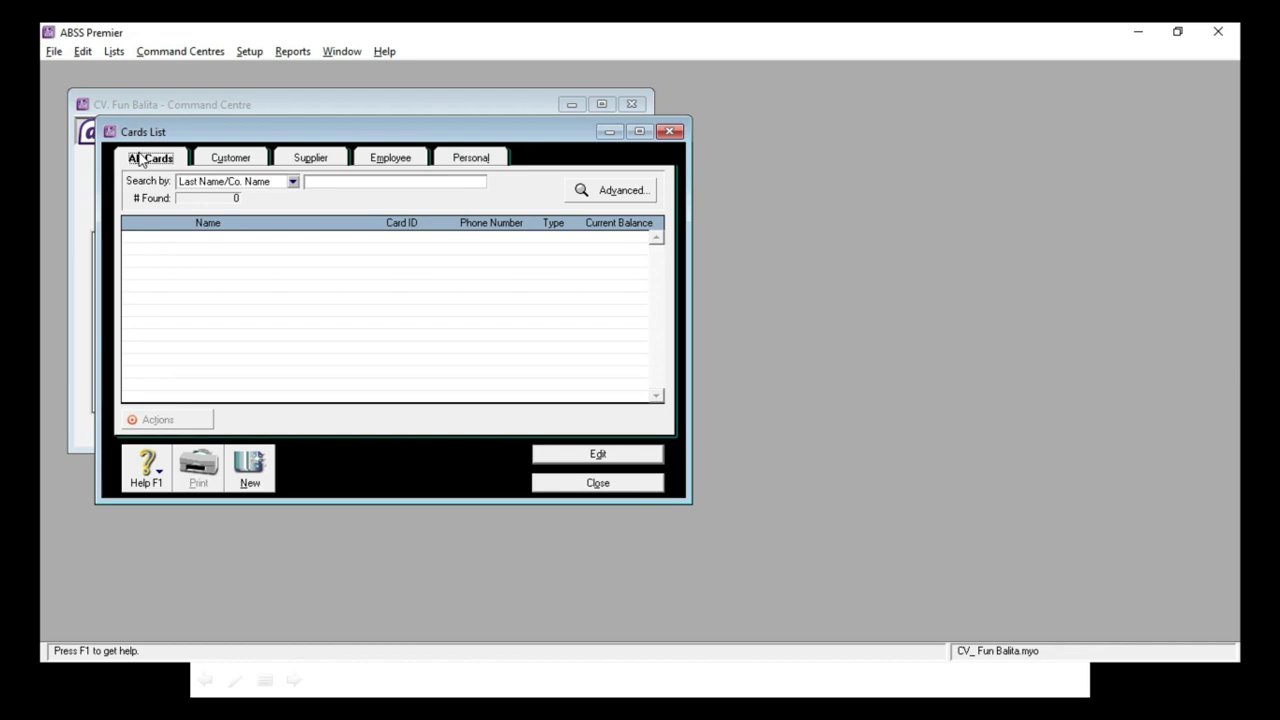
left_click(247, 488)
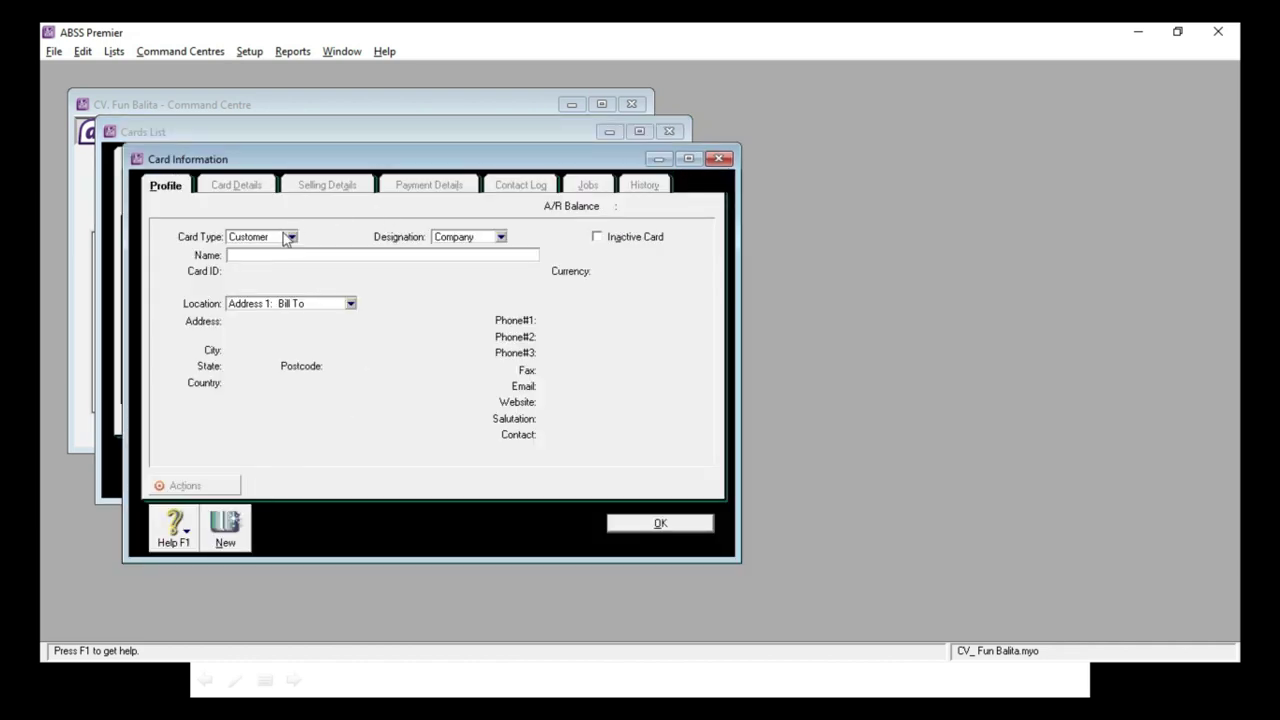
left_click(289, 237)
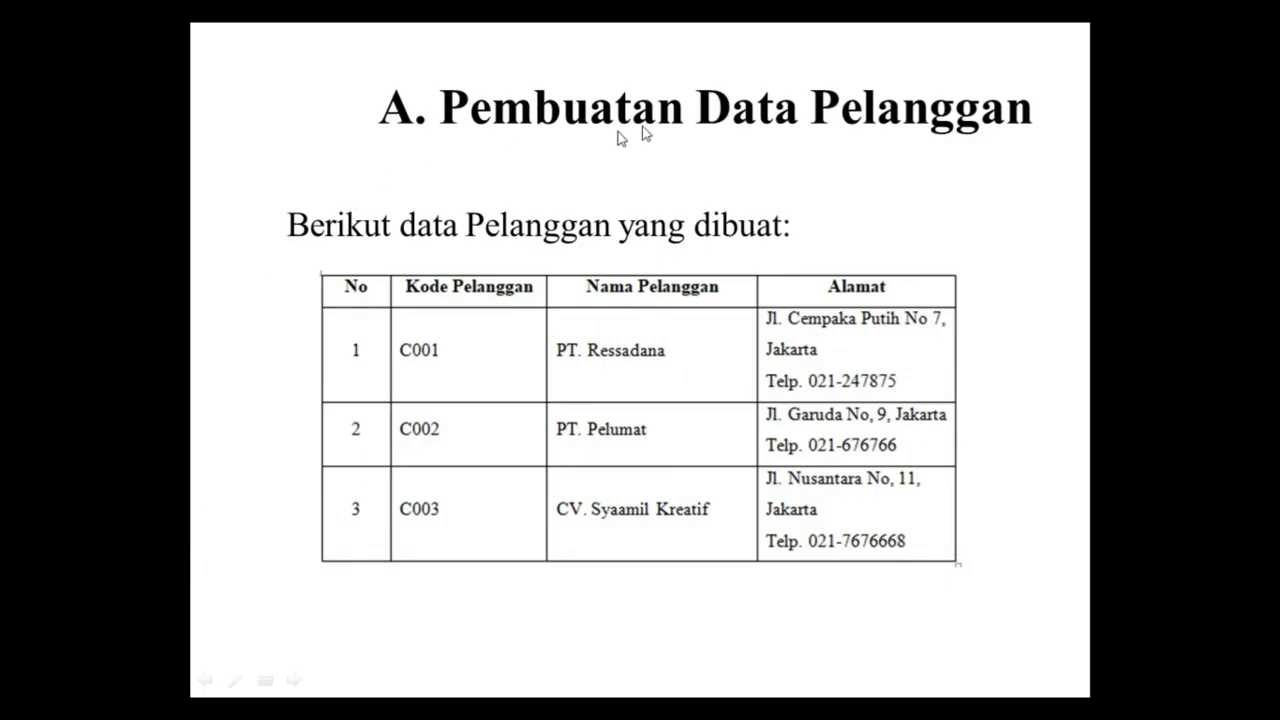
key("alt+Tab")
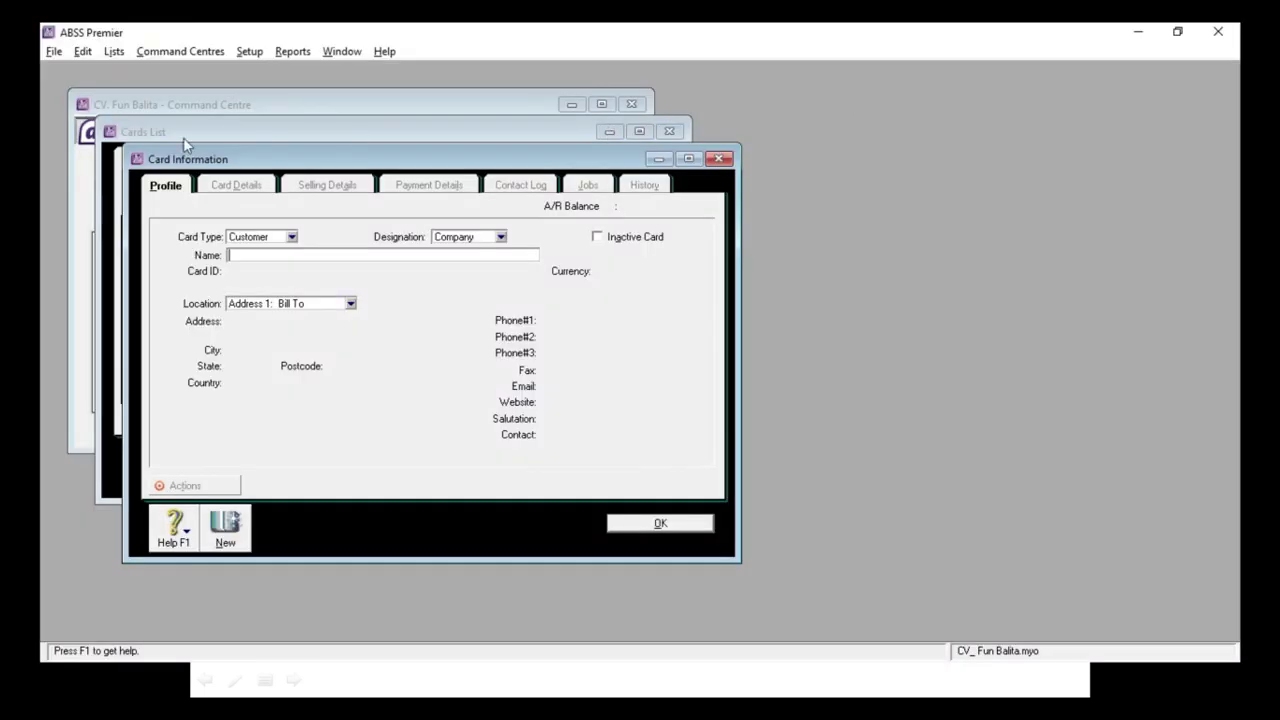
Step: Keep Customer as the card type, name it PT. Ressada and give Card ID C001
left_click(243, 237)
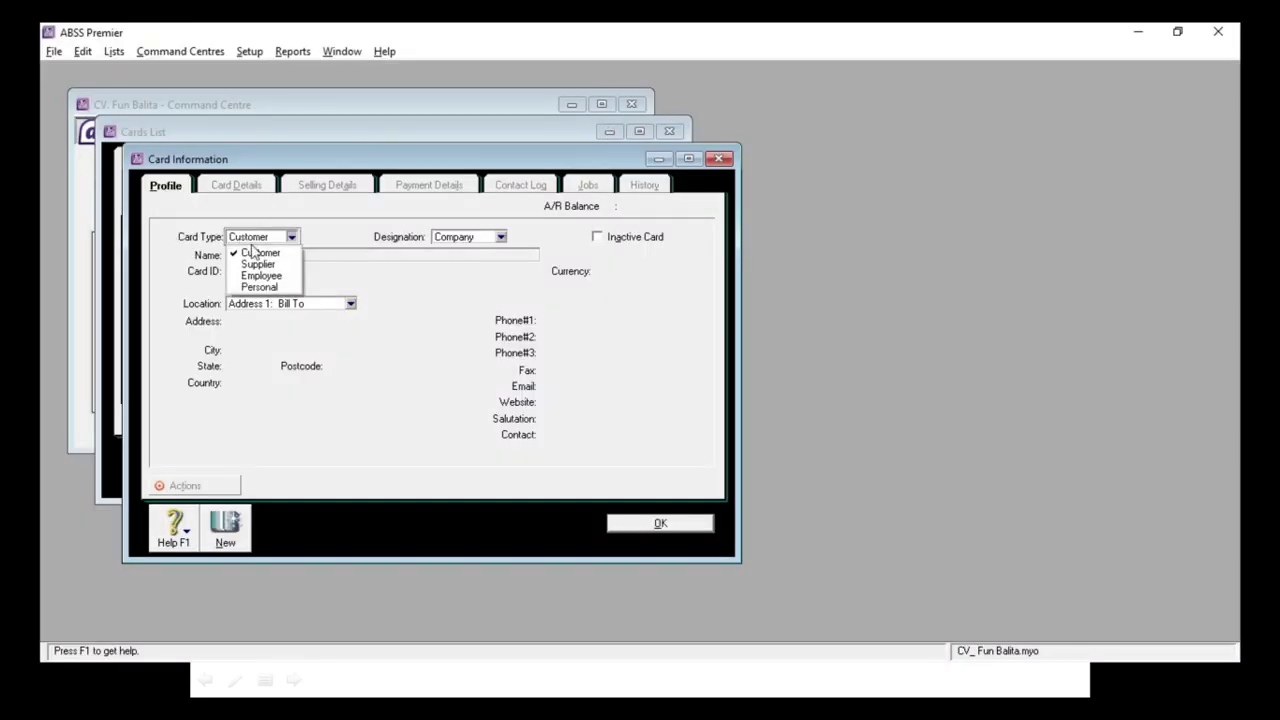
left_click(259, 254)
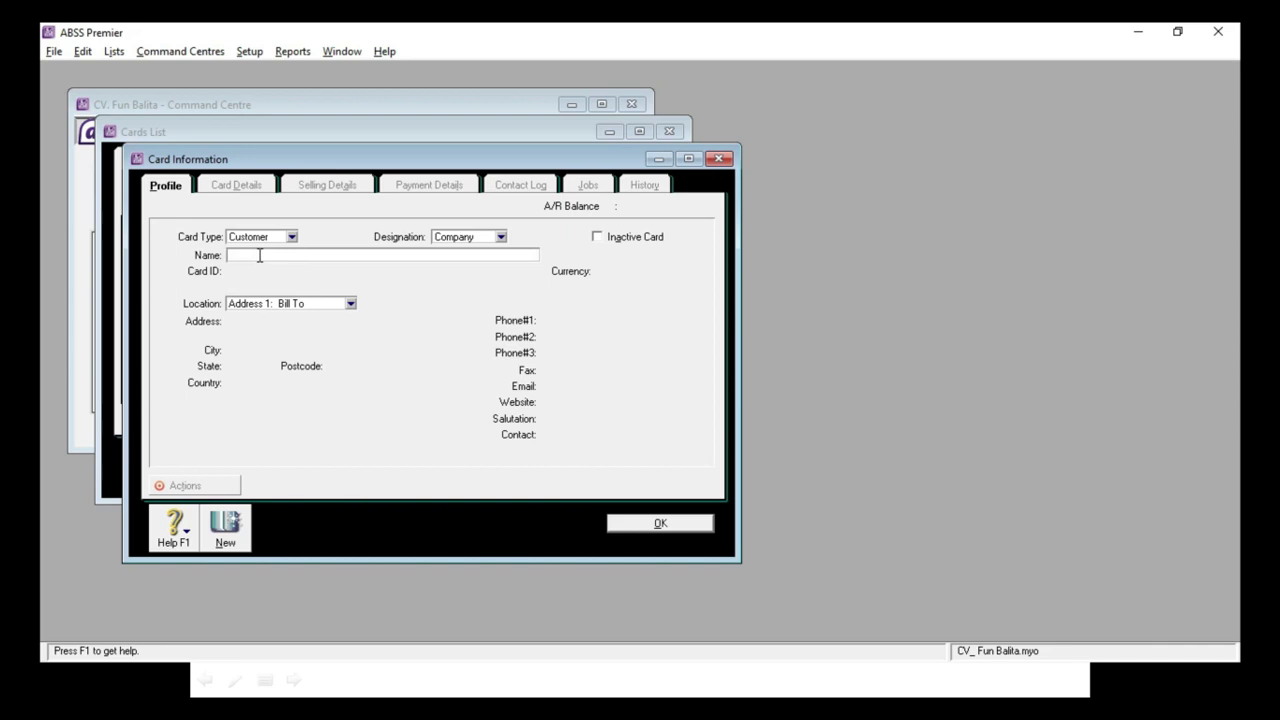
key("alt+Tab")
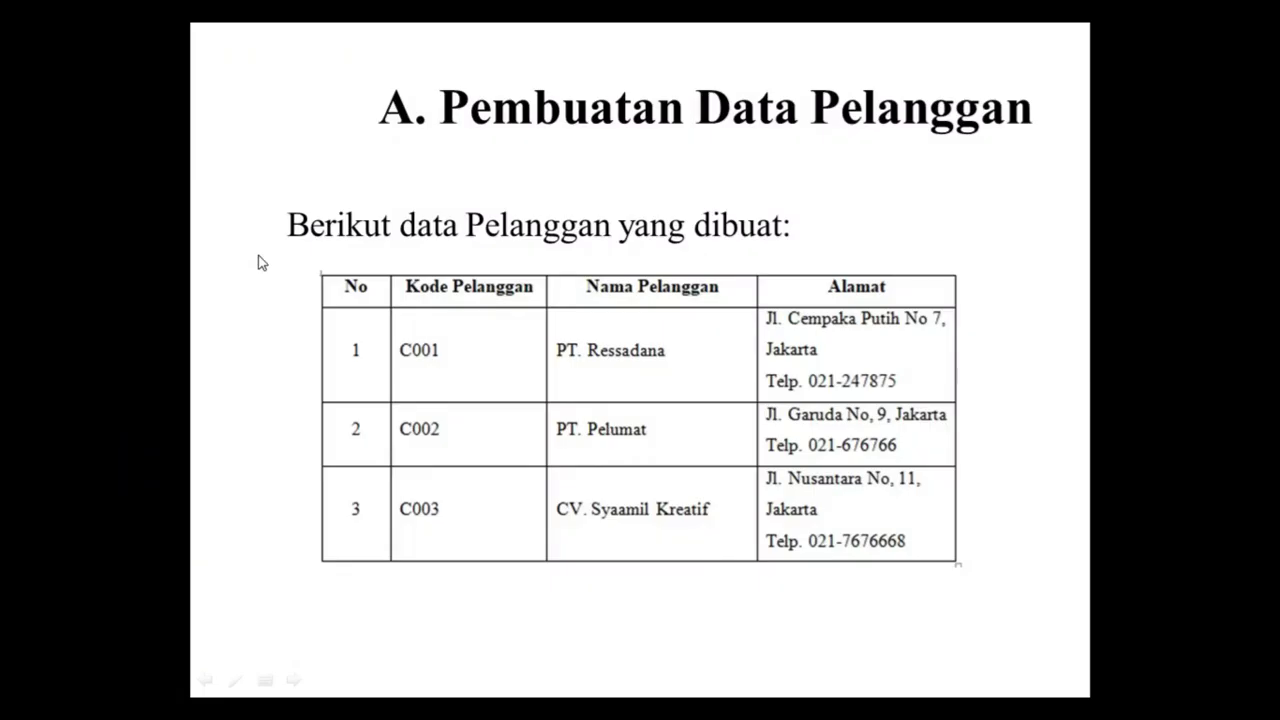
key("alt+Tab")
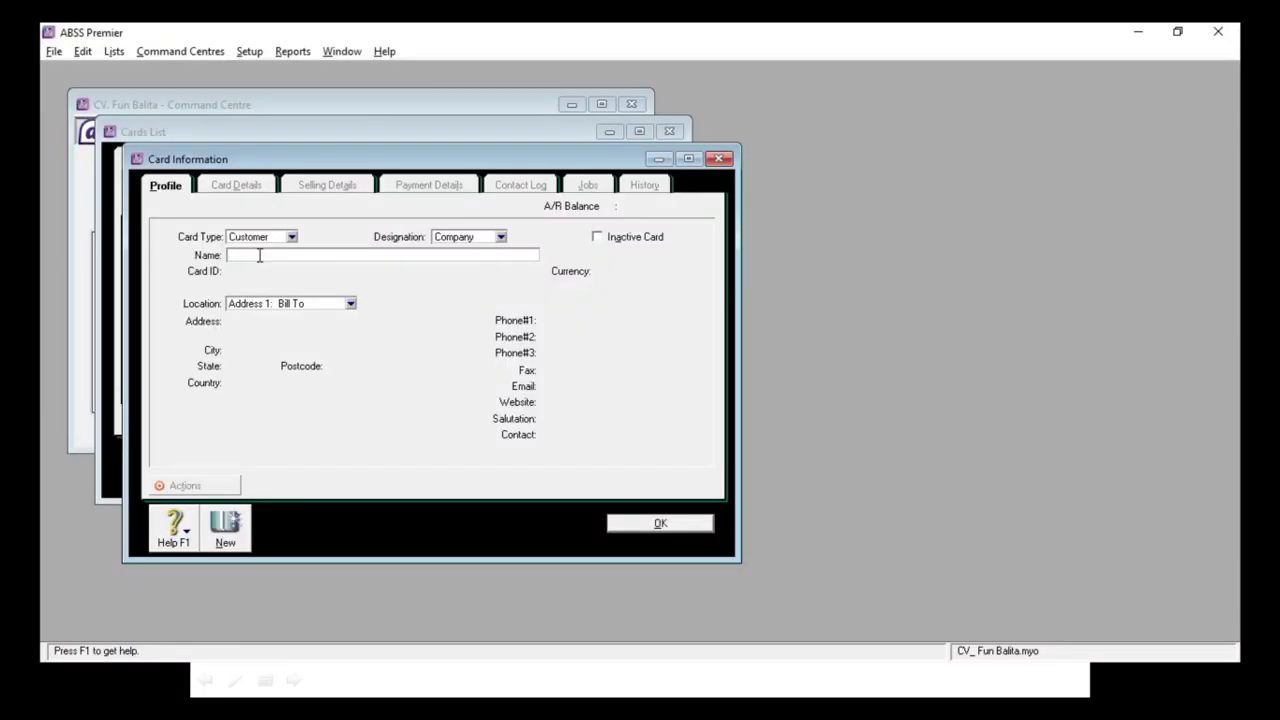
key("alt+Tab")
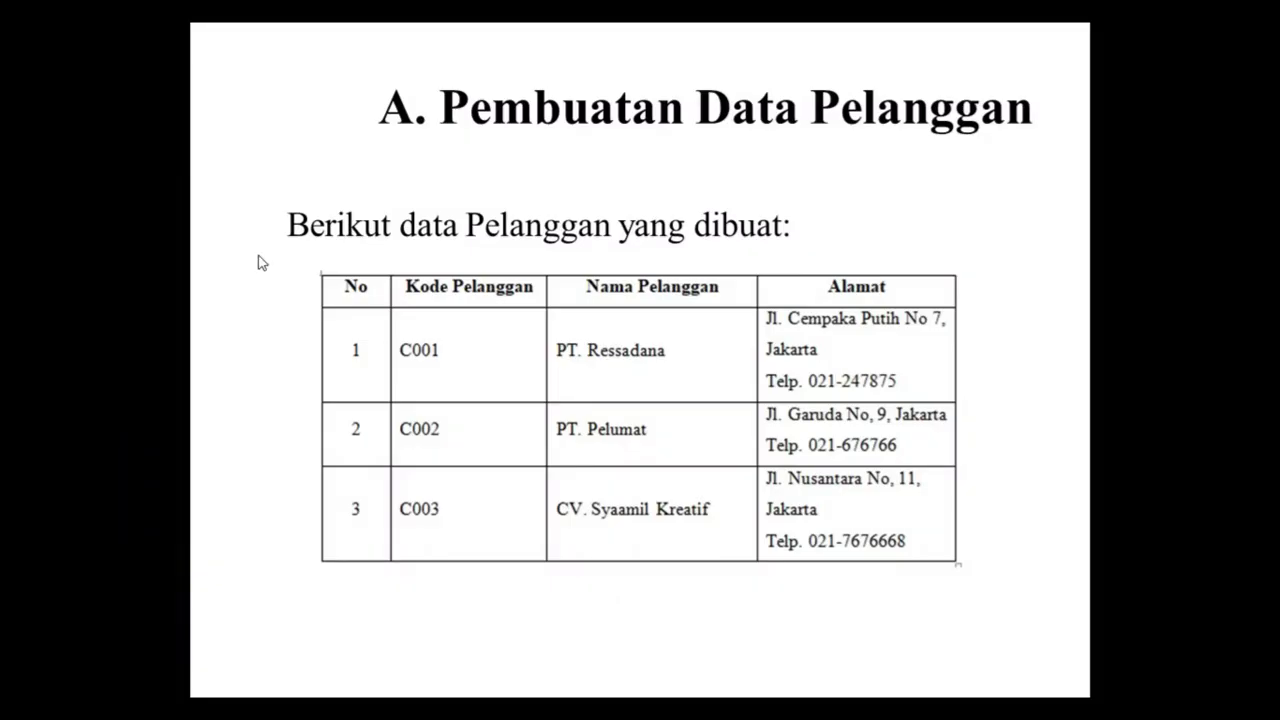
key("alt+Tab")
type("PT. R")
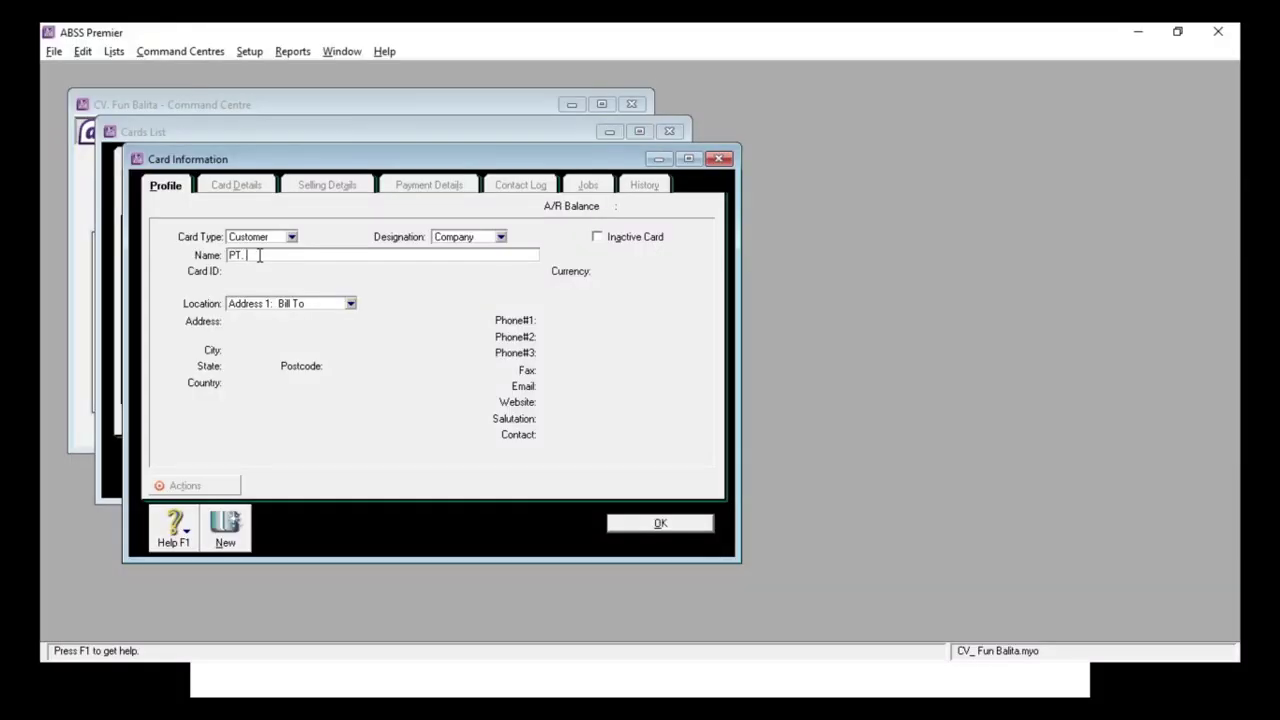
type("Essada")
key("Tab")
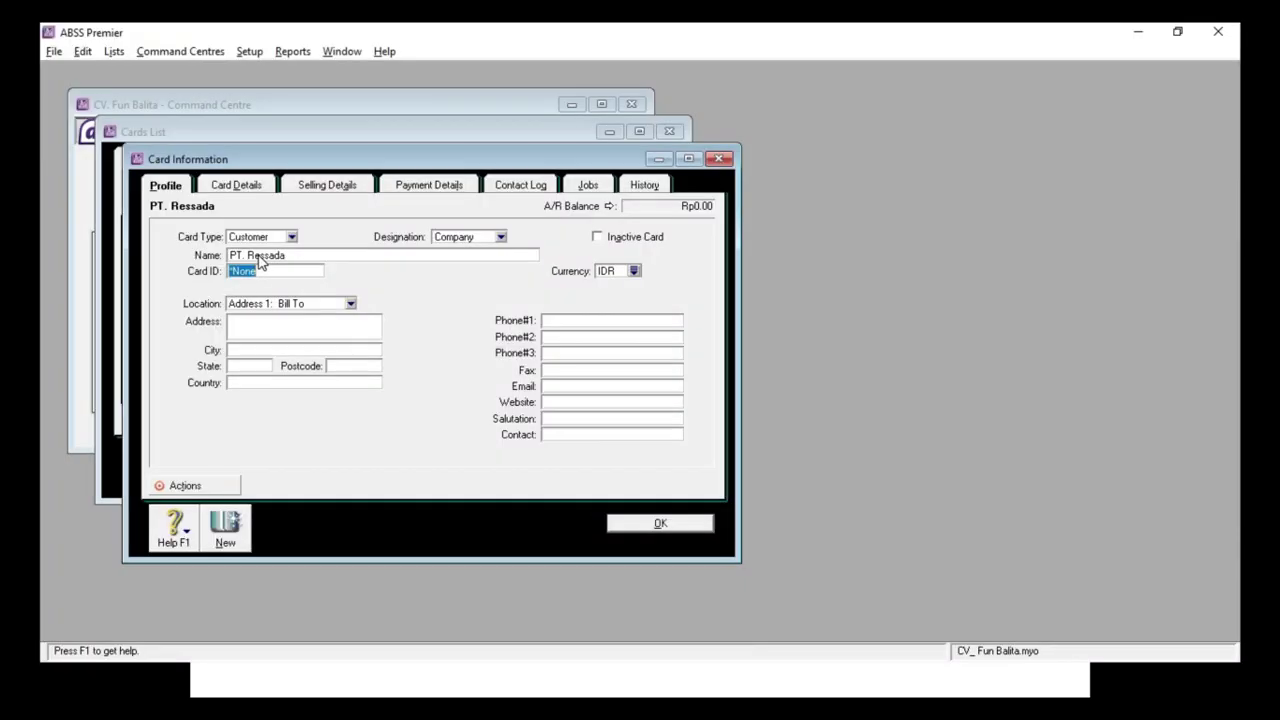
type("C0001")
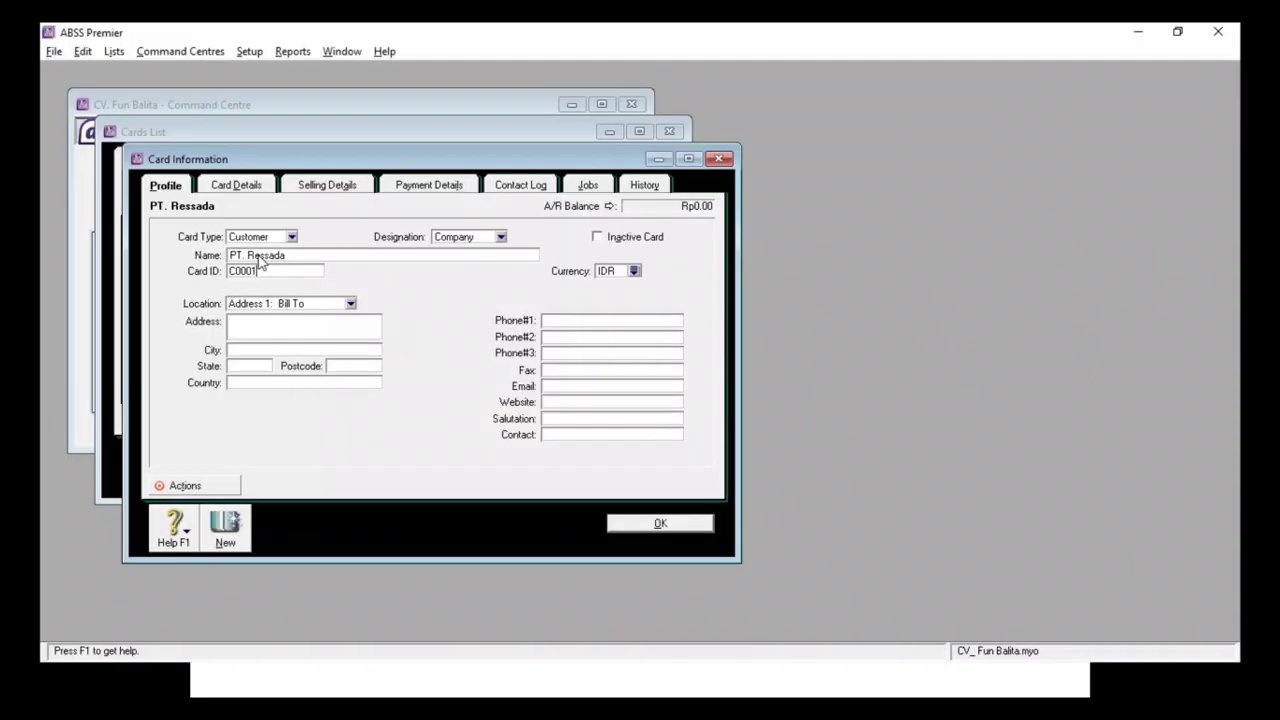
key("BackSpace")
type("1")
left_click(262, 326)
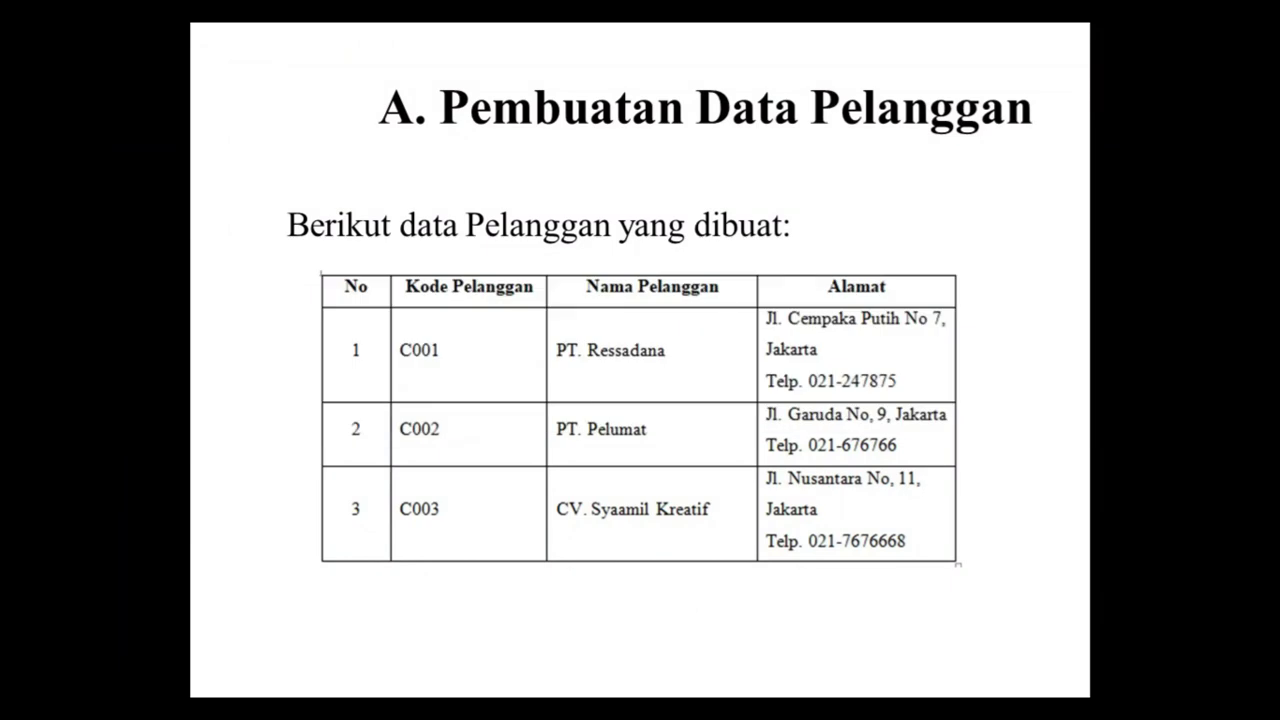
key("alt+Tab")
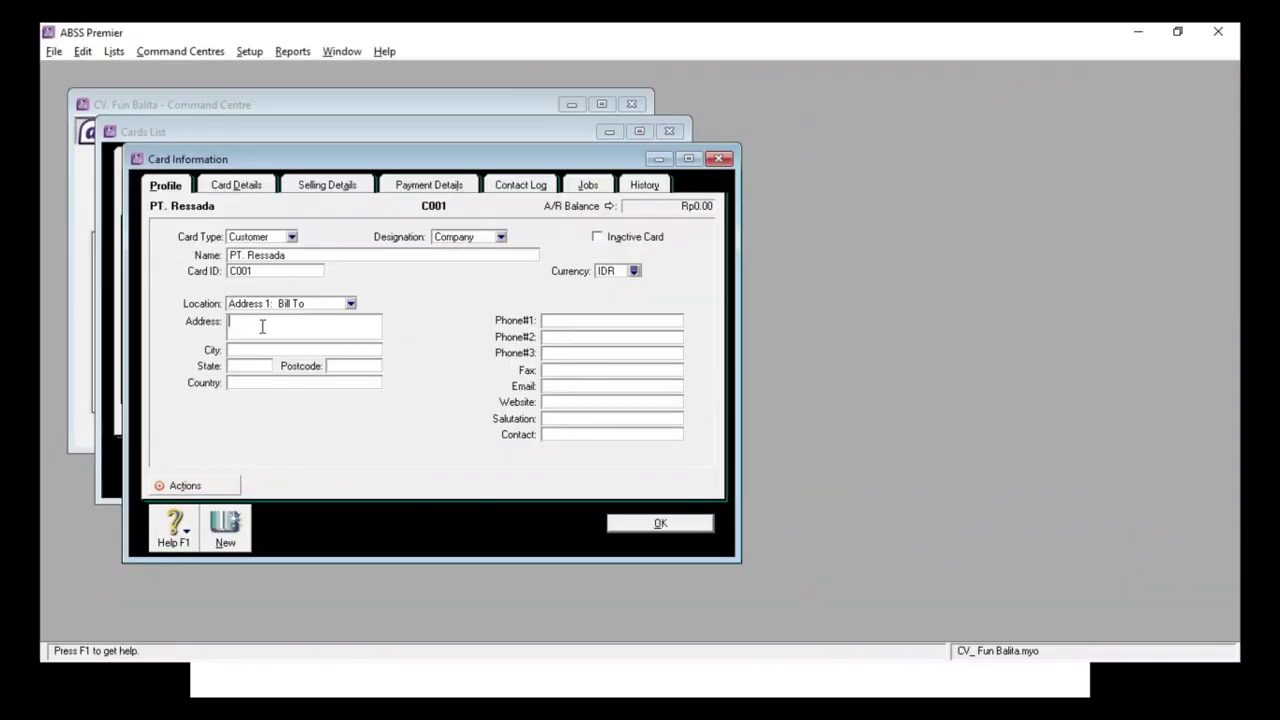
type("jL")
key("BackSpace")
key("BackSpace")
left_click(574, 319)
key("alt+Tab")
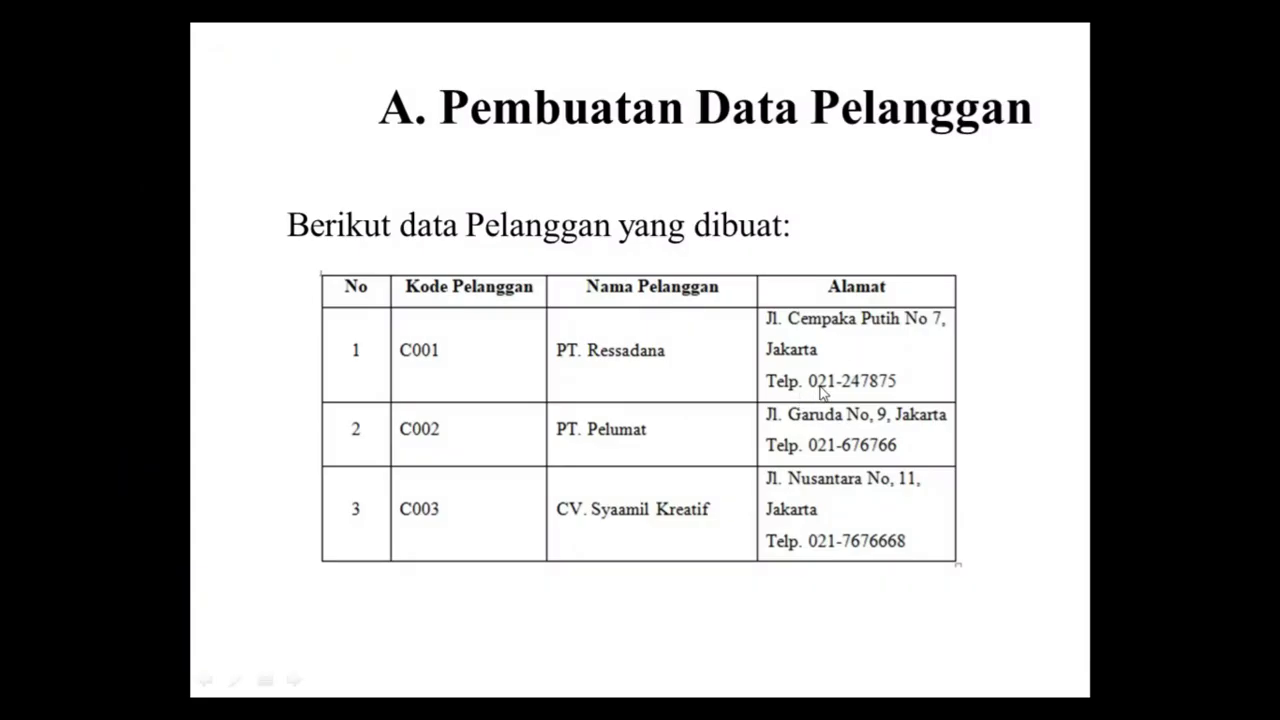
key("alt+Tab")
key("alt+Tab")
key("alt+Tab")
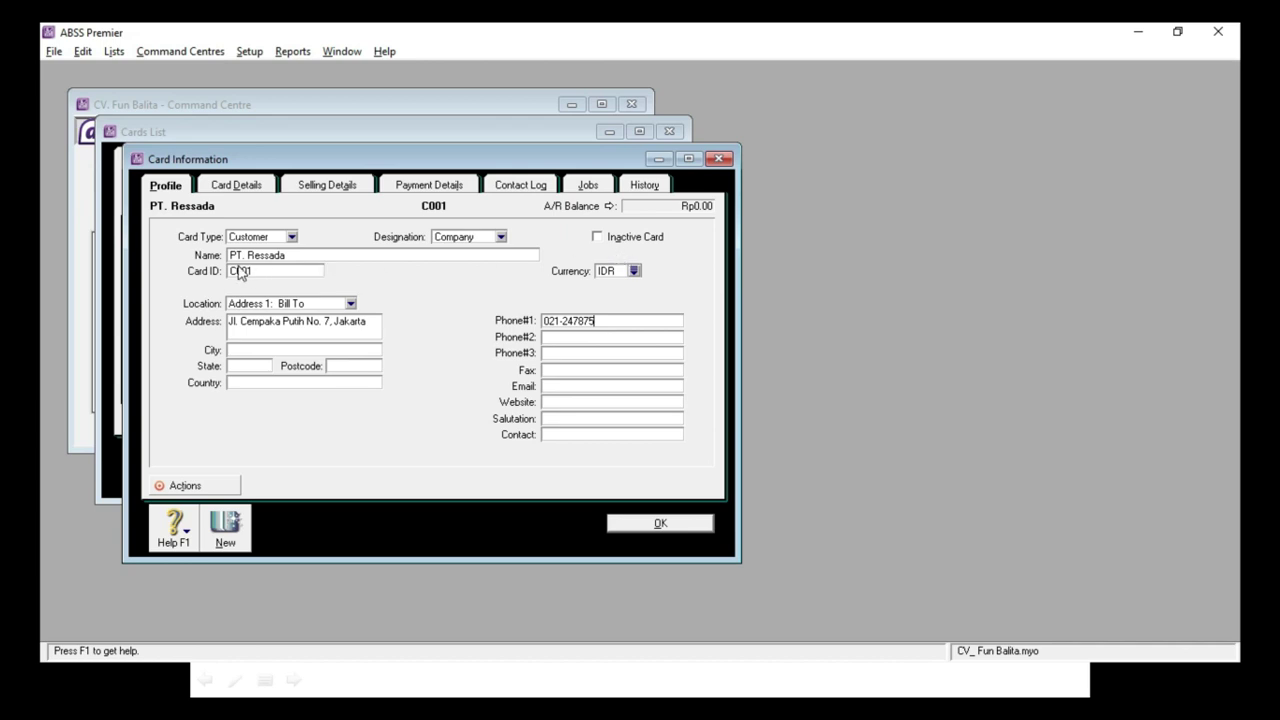
key("alt+Tab")
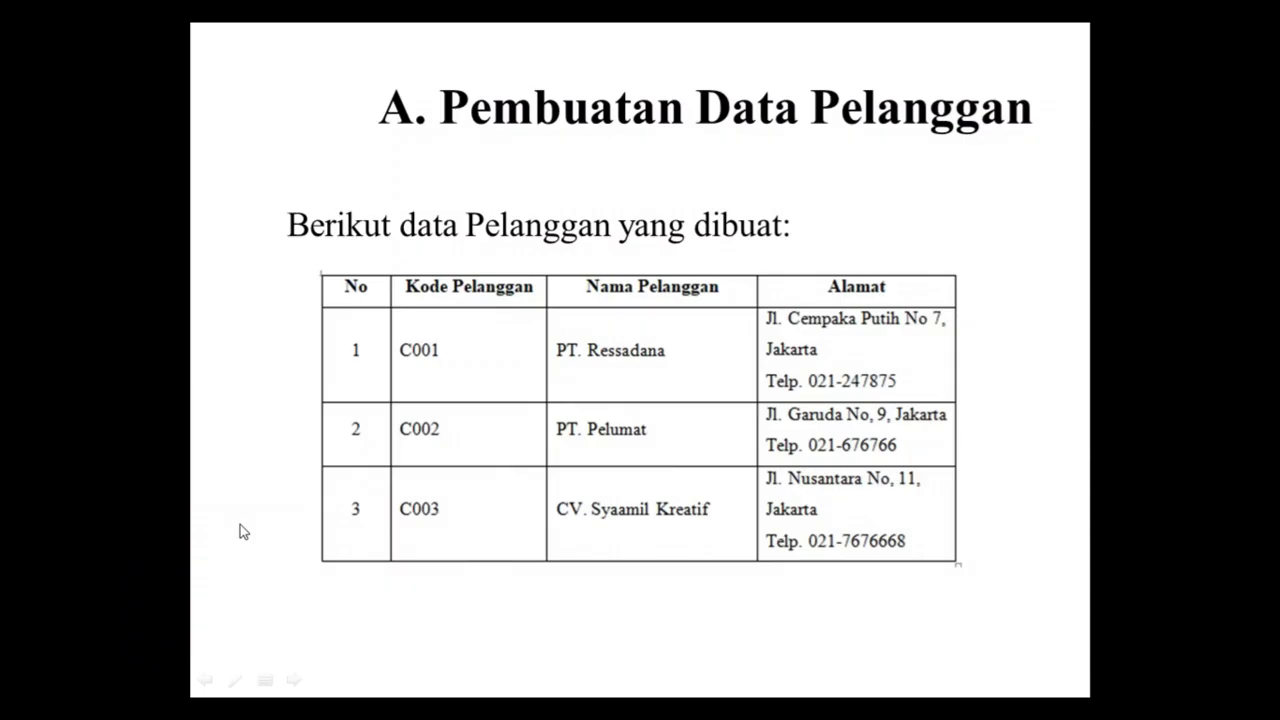
key("alt+Tab")
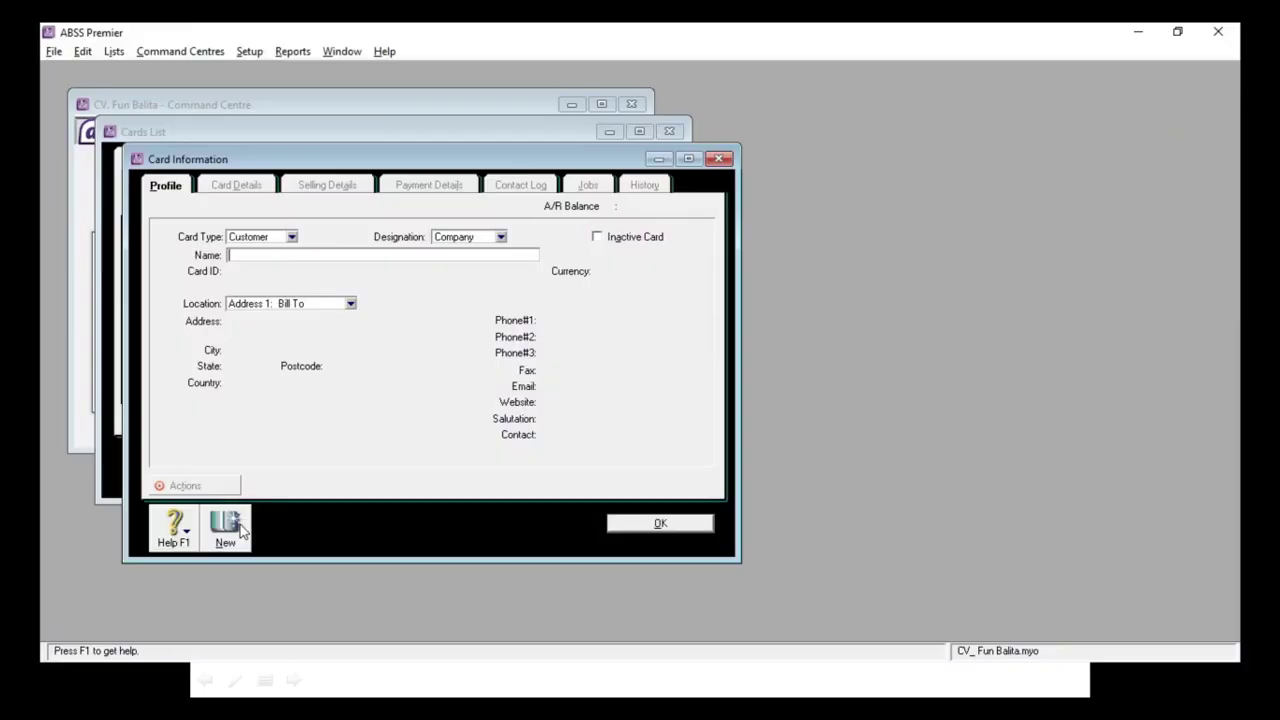
Step: Name the new customer card PT. Pelumat with Card ID C002
type("PT. Pelumat")
key("Tab")
type("C002")
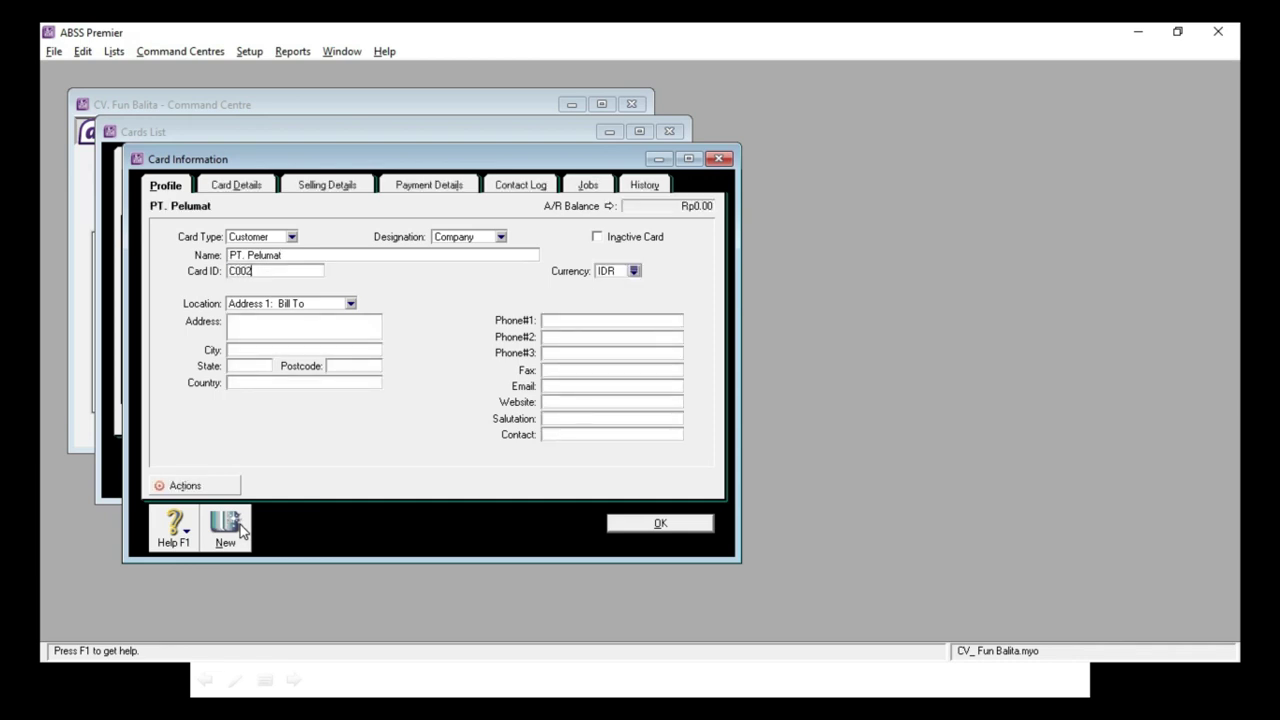
key("Tab")
left_click(282, 326)
Step: Set the card's currency to Rupiah (IDR)
left_click(634, 270)
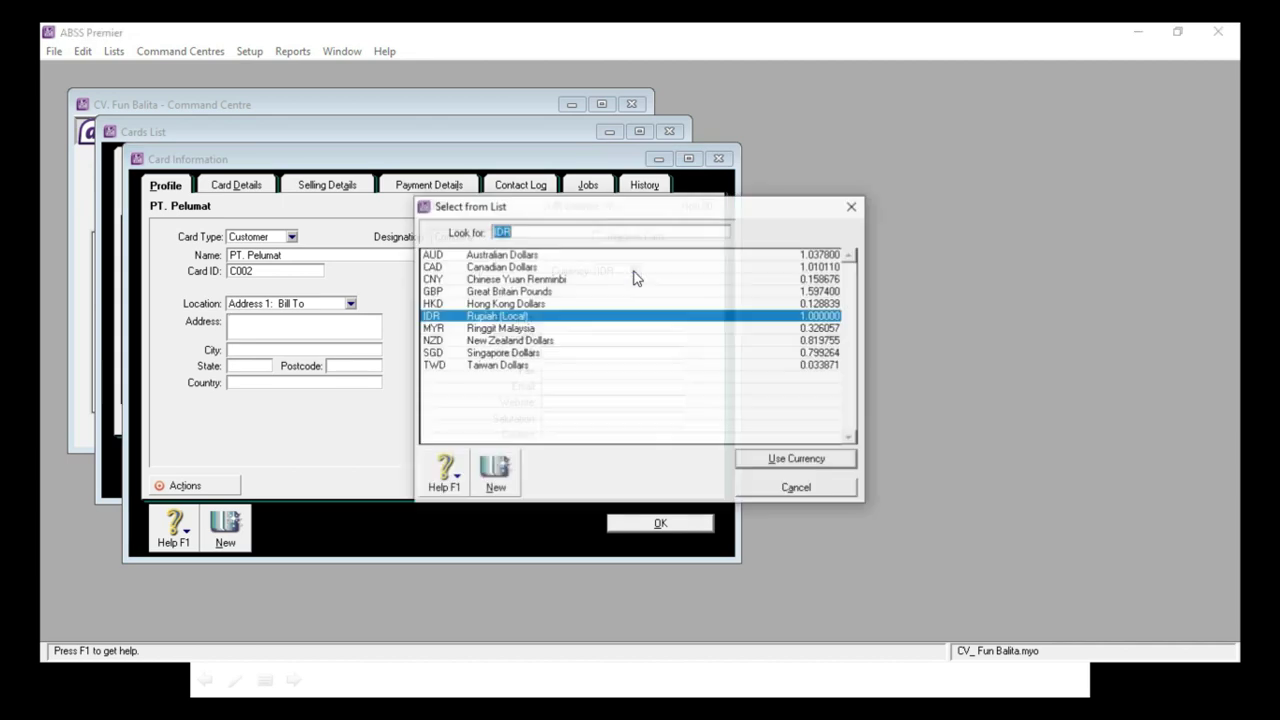
double_click(473, 317)
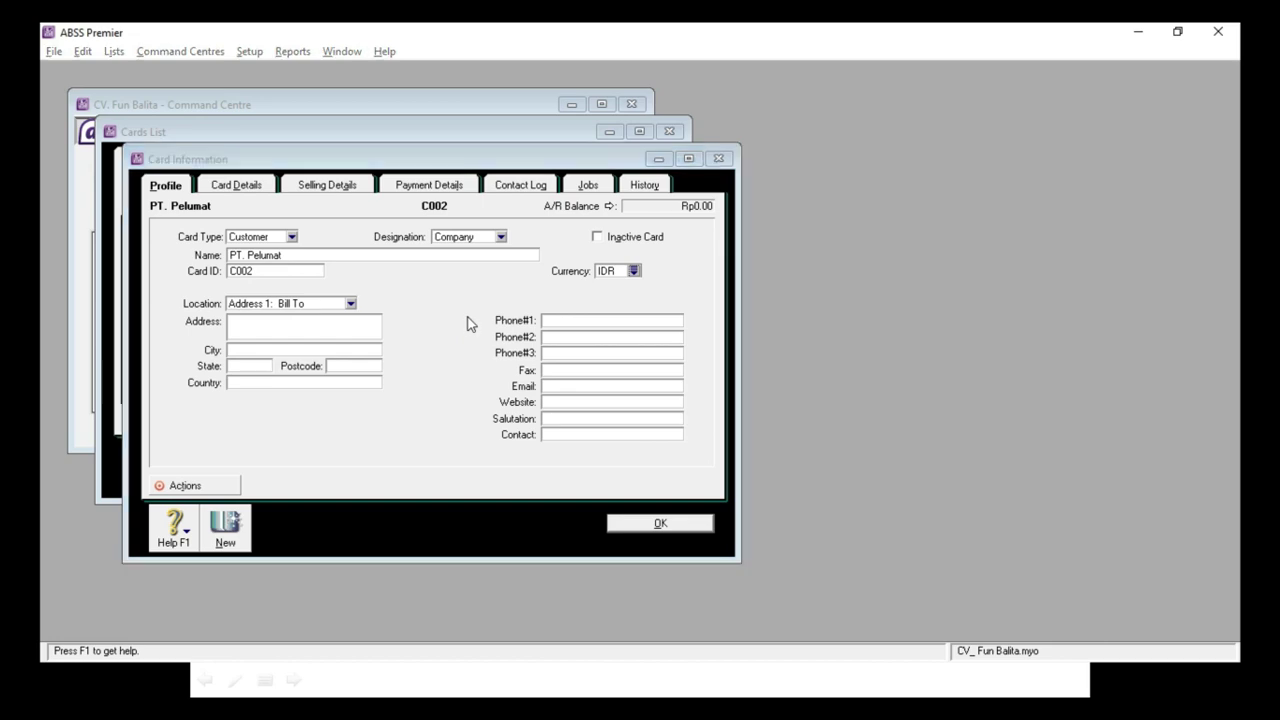
key("alt+Tab")
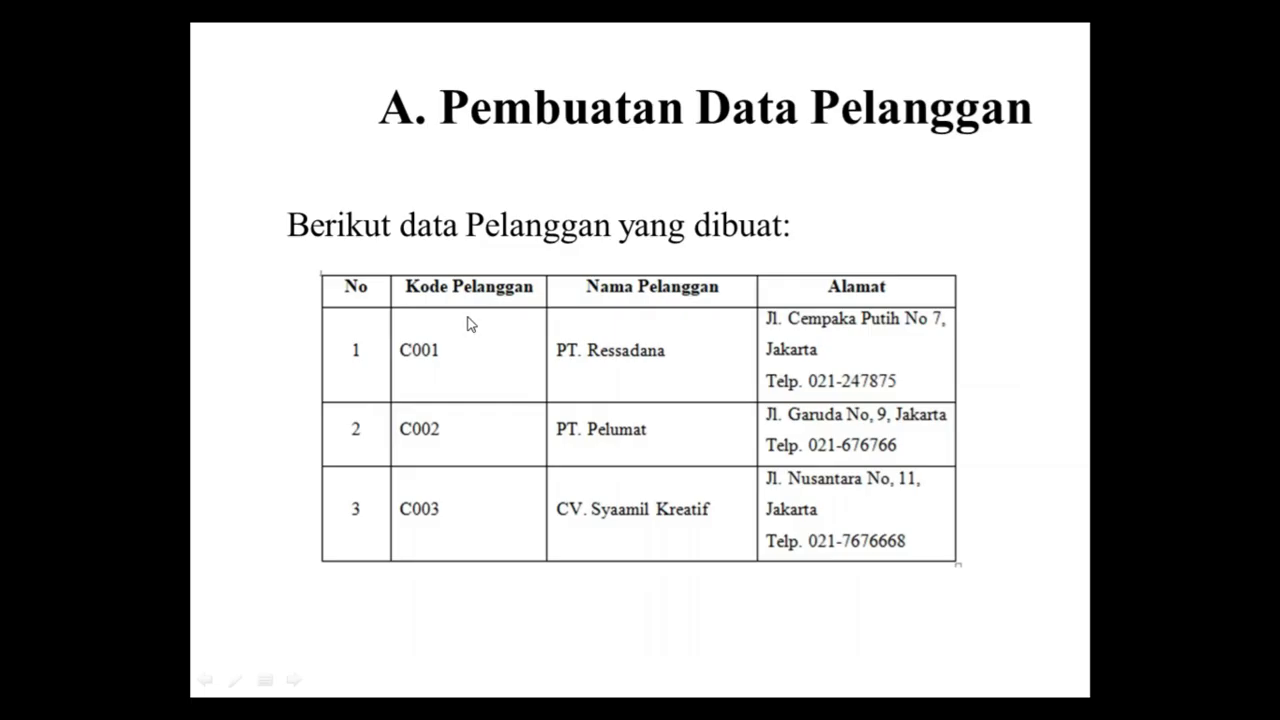
key("alt+Tab")
left_click(285, 317)
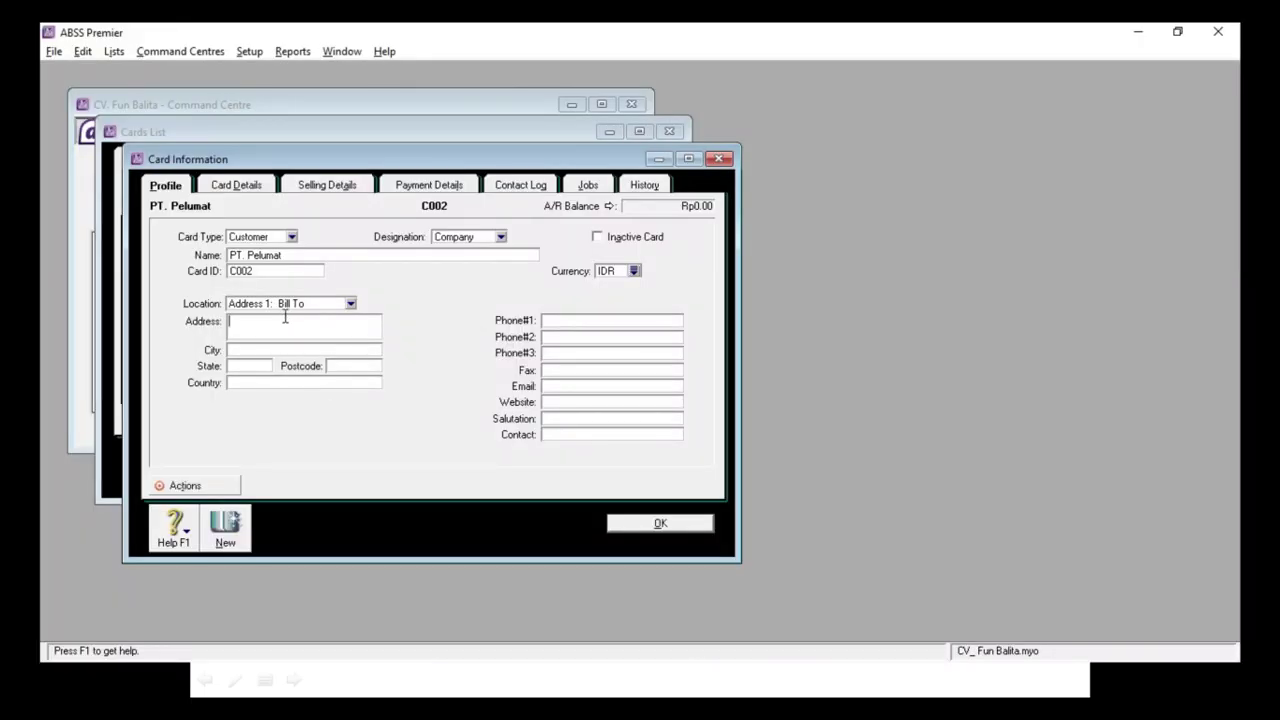
key("alt+Tab")
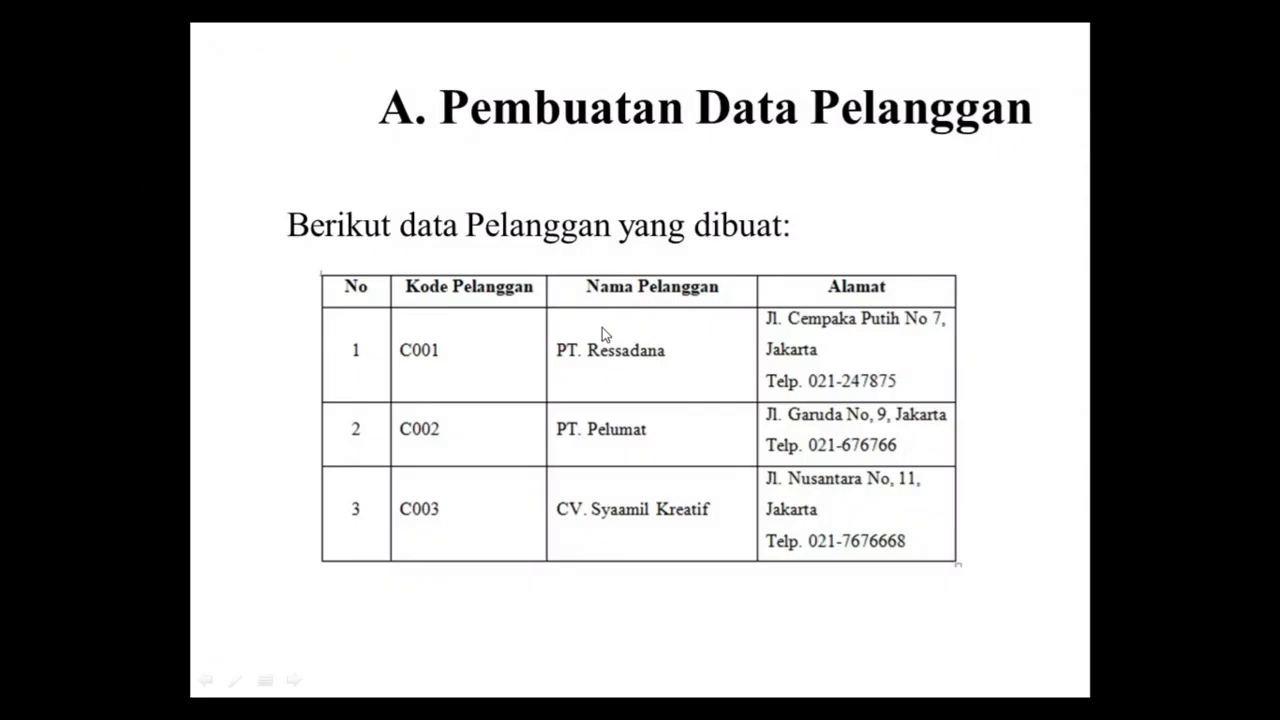
key("alt+Tab")
type("021-")
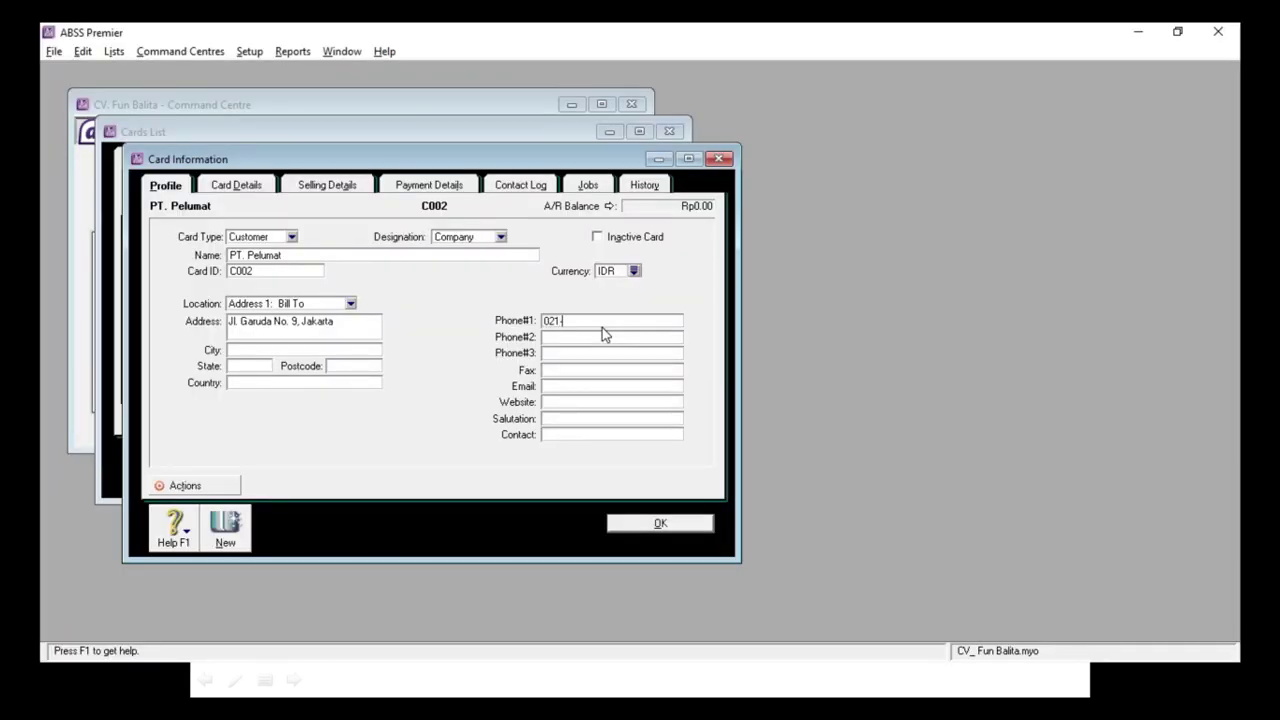
key("alt+Tab")
key("alt+Tab")
type("6767")
key("alt+Tab")
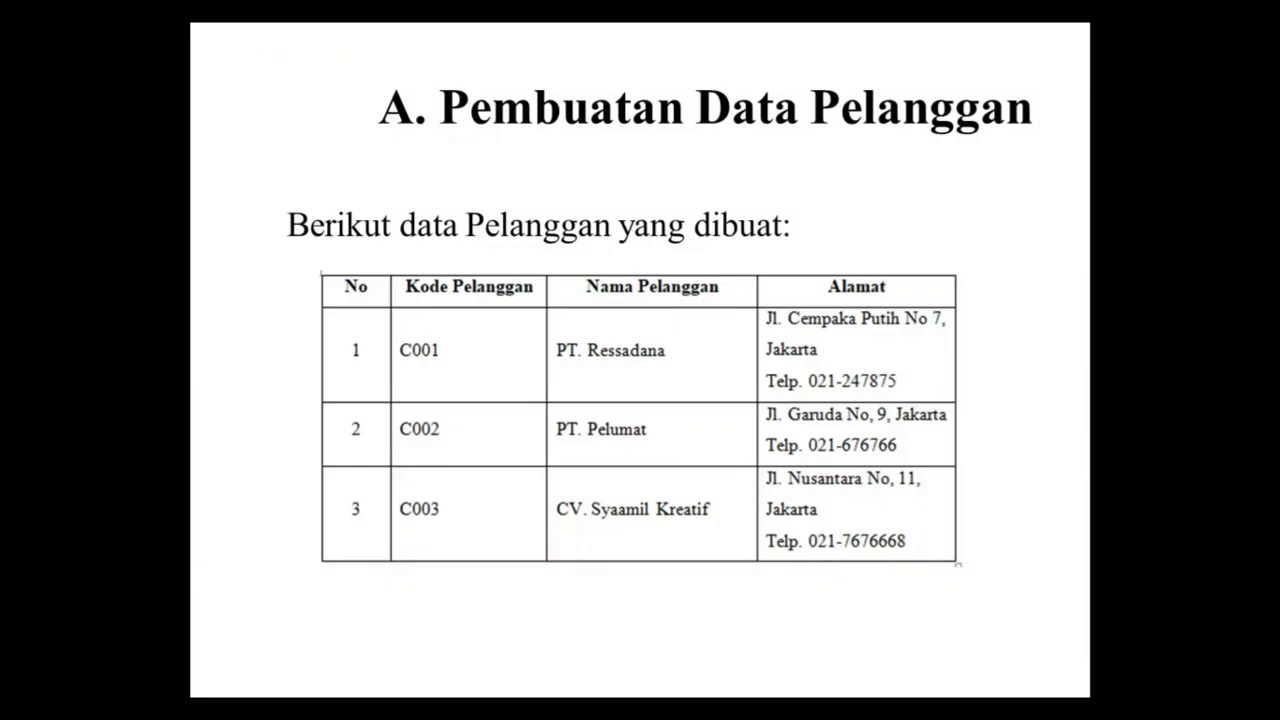
key("alt+Tab")
type("6")
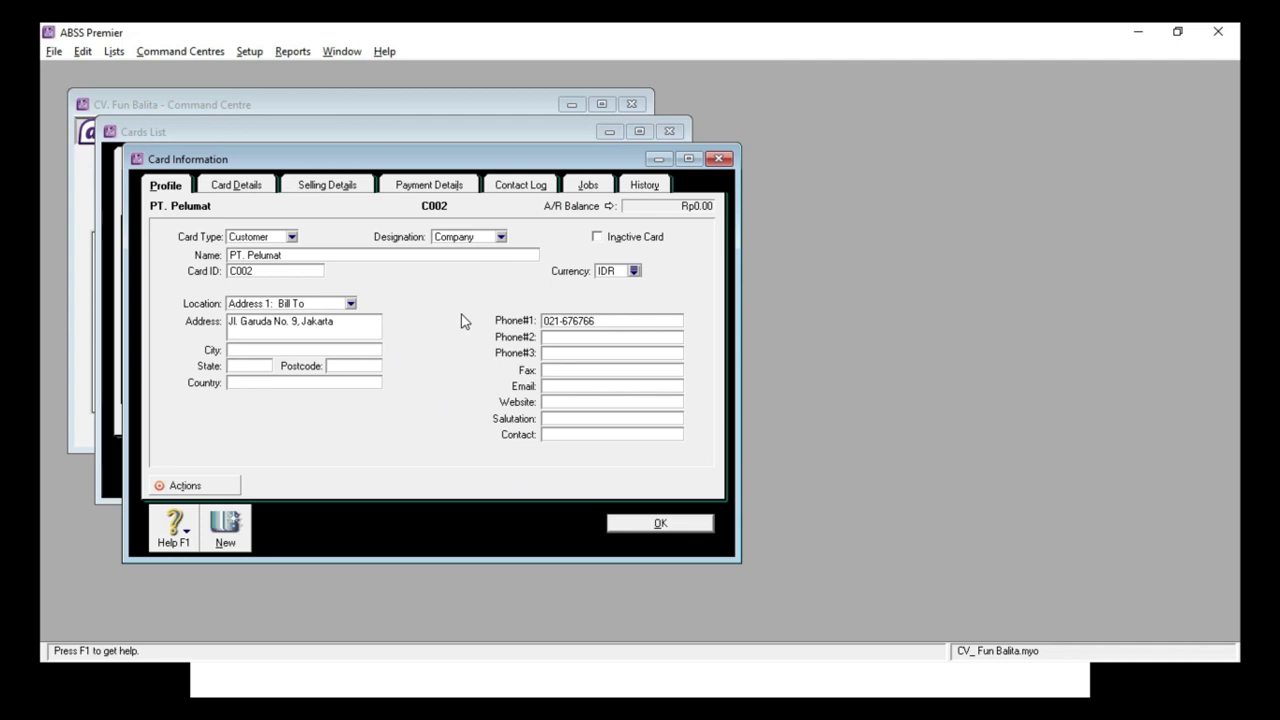
Step: Save the PT. Pelumat card and name a new customer card CV. Syaamil Kreatif
left_click(225, 536)
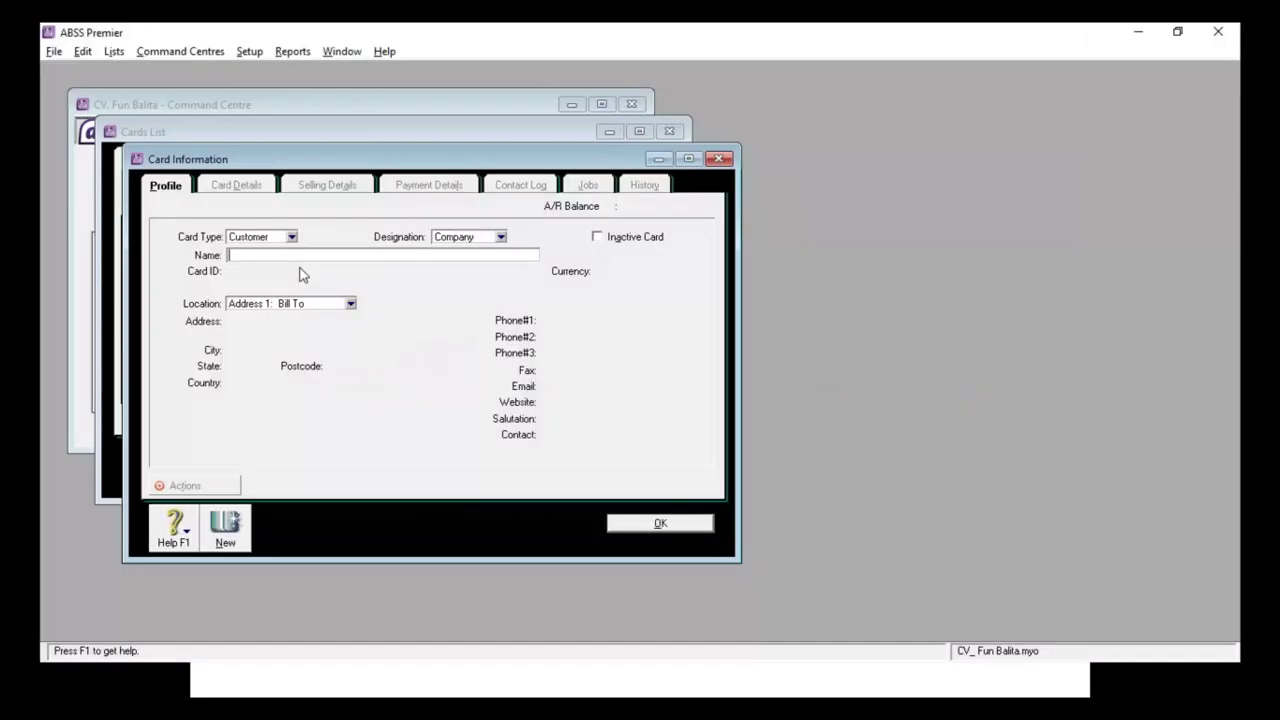
type("CV. SYAAM")
key("BackSpace")
key("BackSpace")
key("BackSpace")
key("BackSpace")
type("yami")
key("BackSpace")
key("BackSpace")
type("am")
key("alt+Tab")
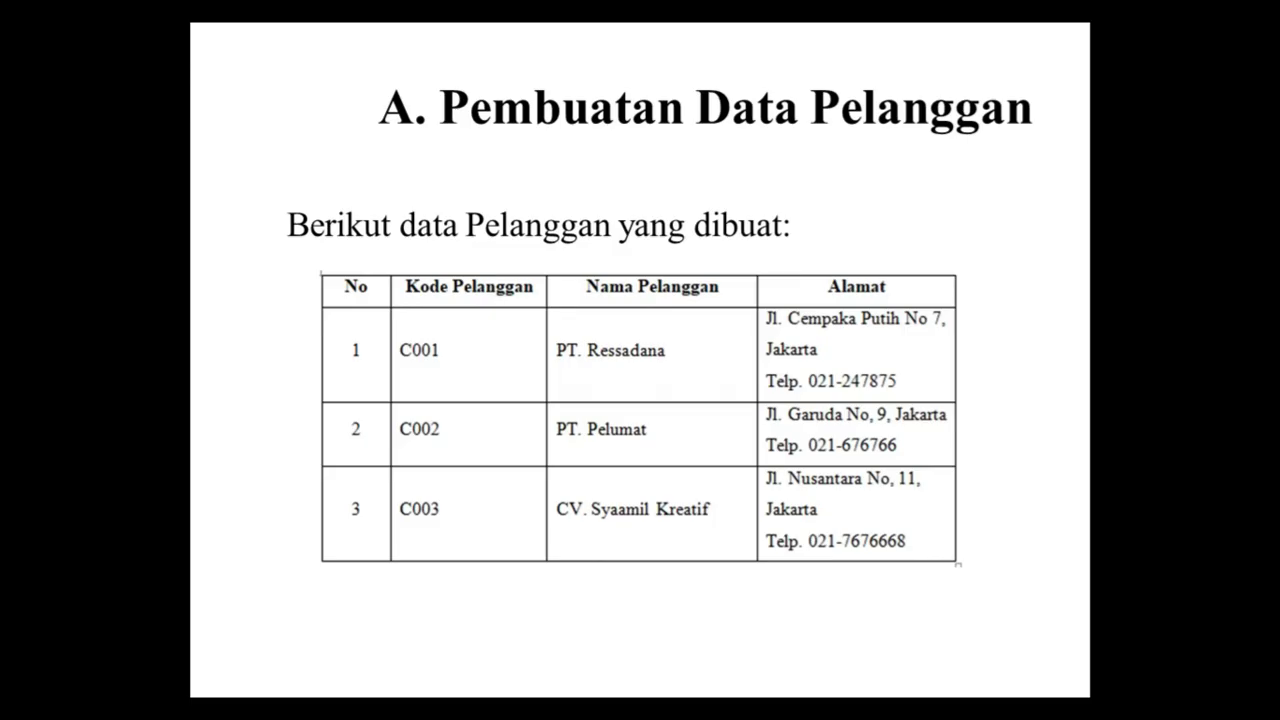
key("alt+Tab")
type("il Krea")
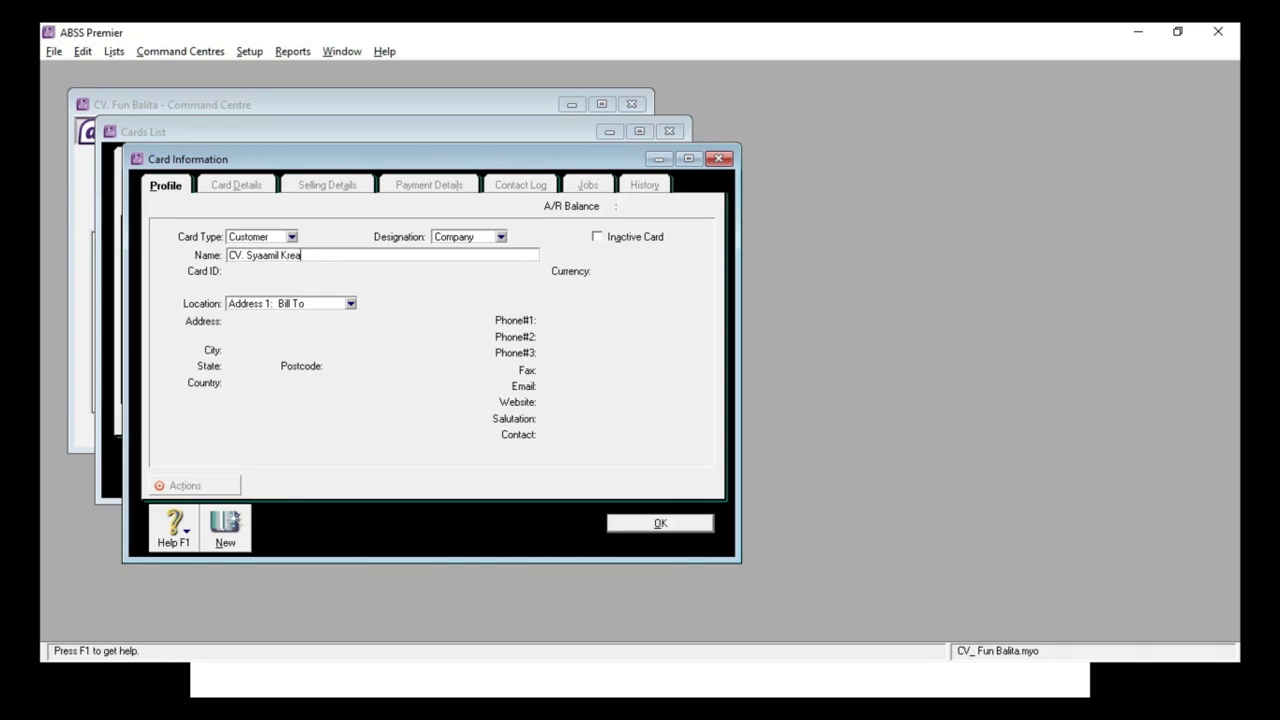
type("tif")
Step: Give the CV. Syaamil Kreatif card the Card ID C003 and move into Address
key("Tab")
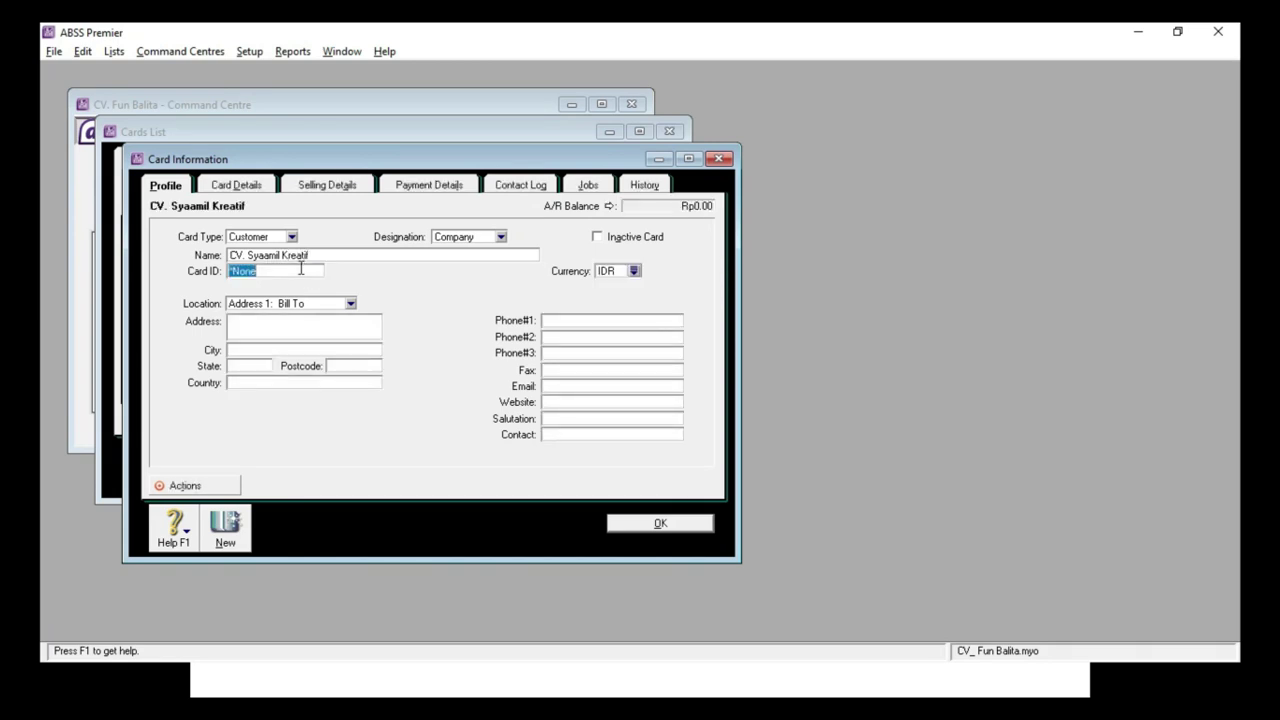
type("C003")
key("Tab")
left_click(286, 326)
key("alt+Tab")
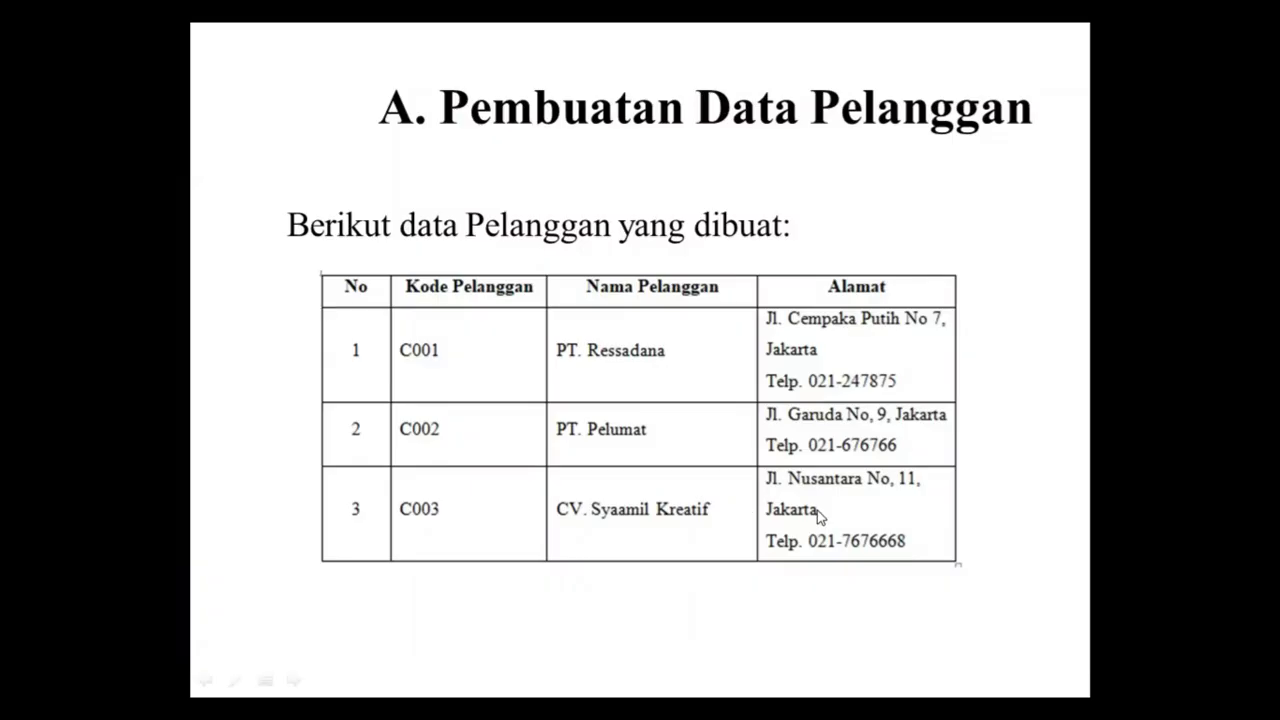
key("alt+Tab")
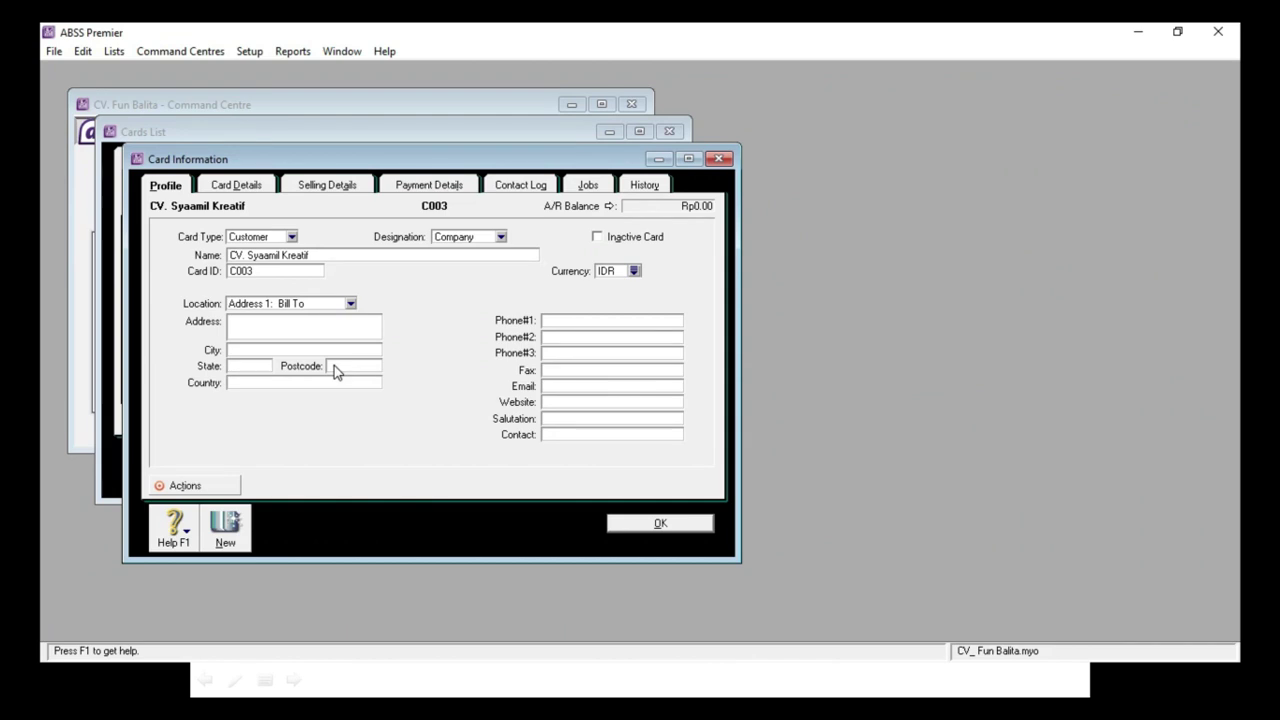
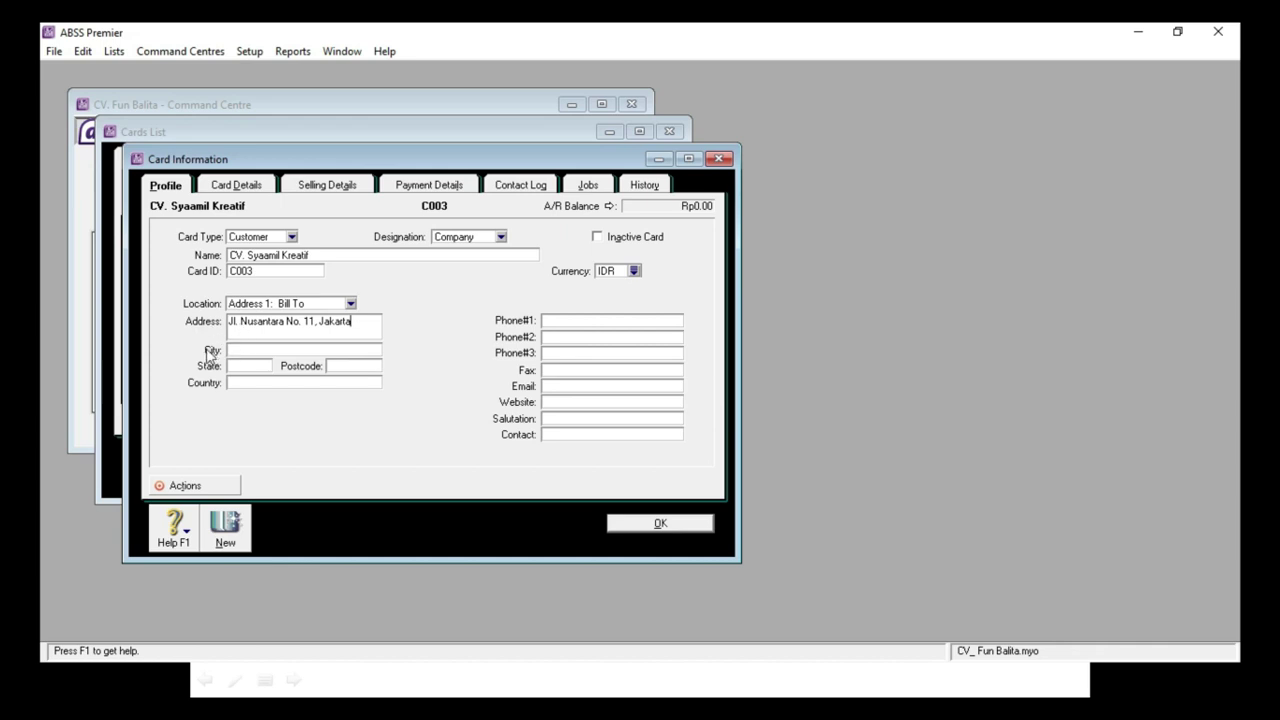
left_click(237, 349)
left_click(575, 322)
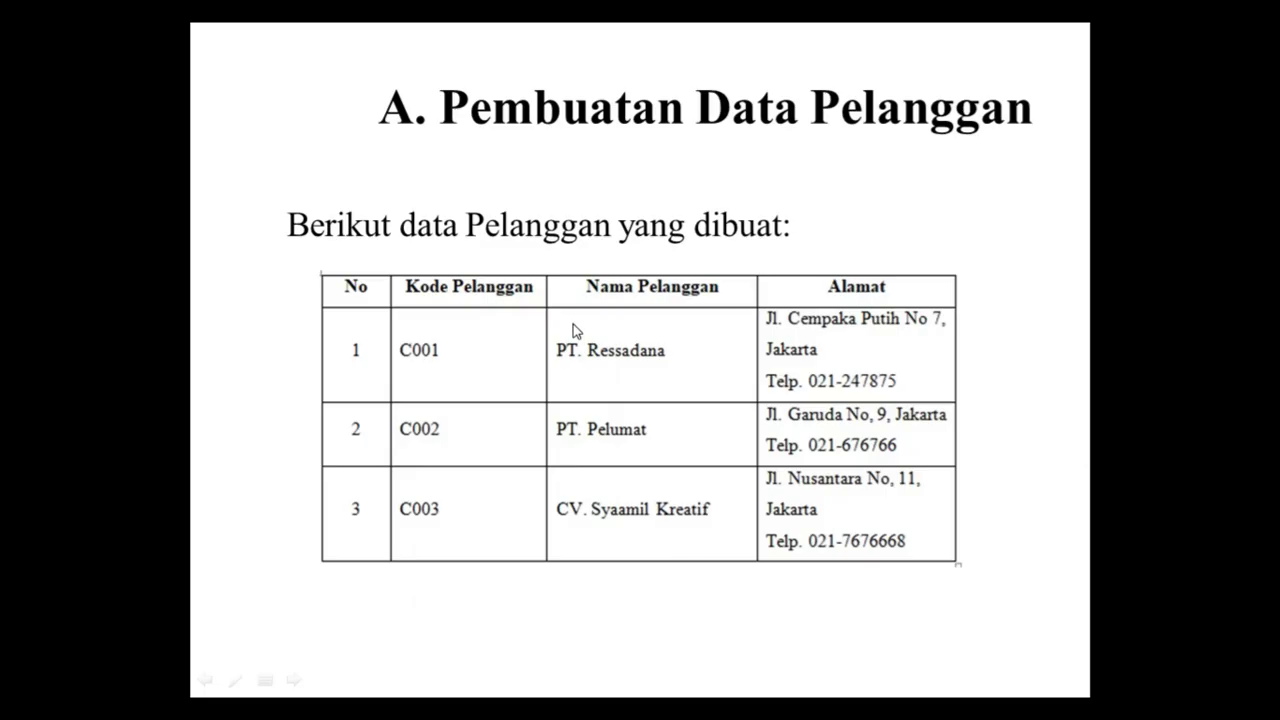
key("alt+Tab")
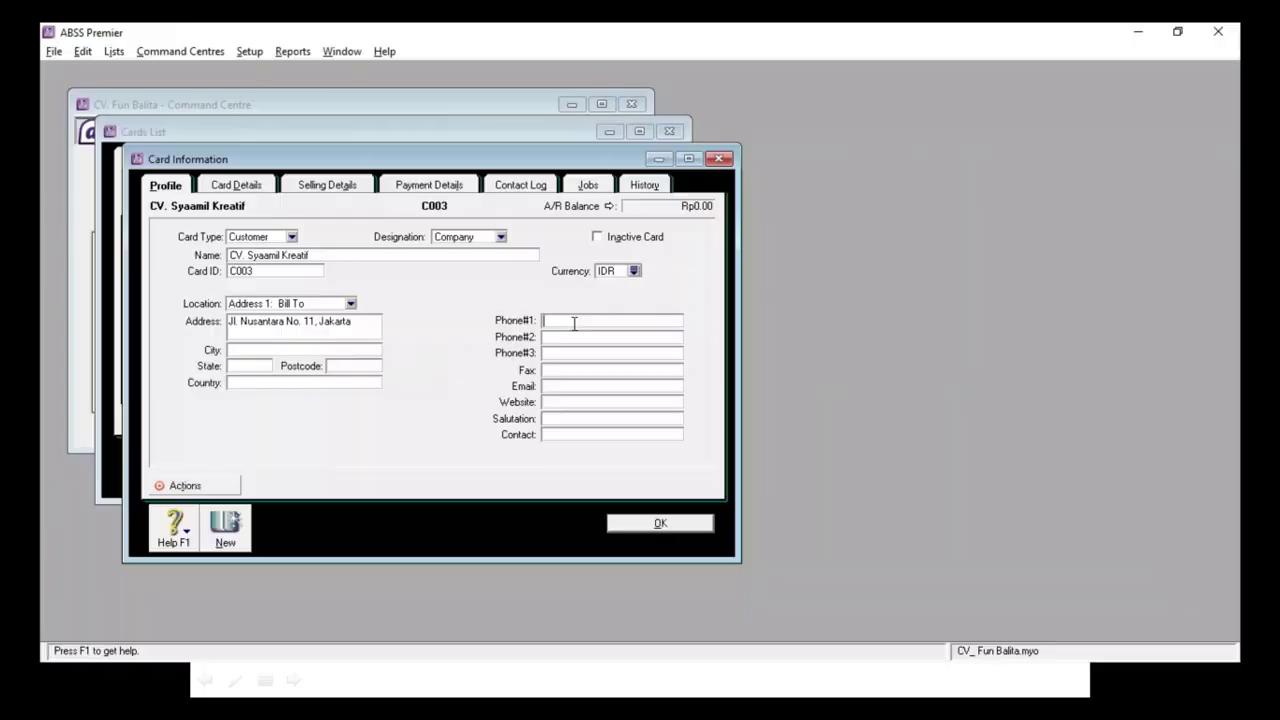
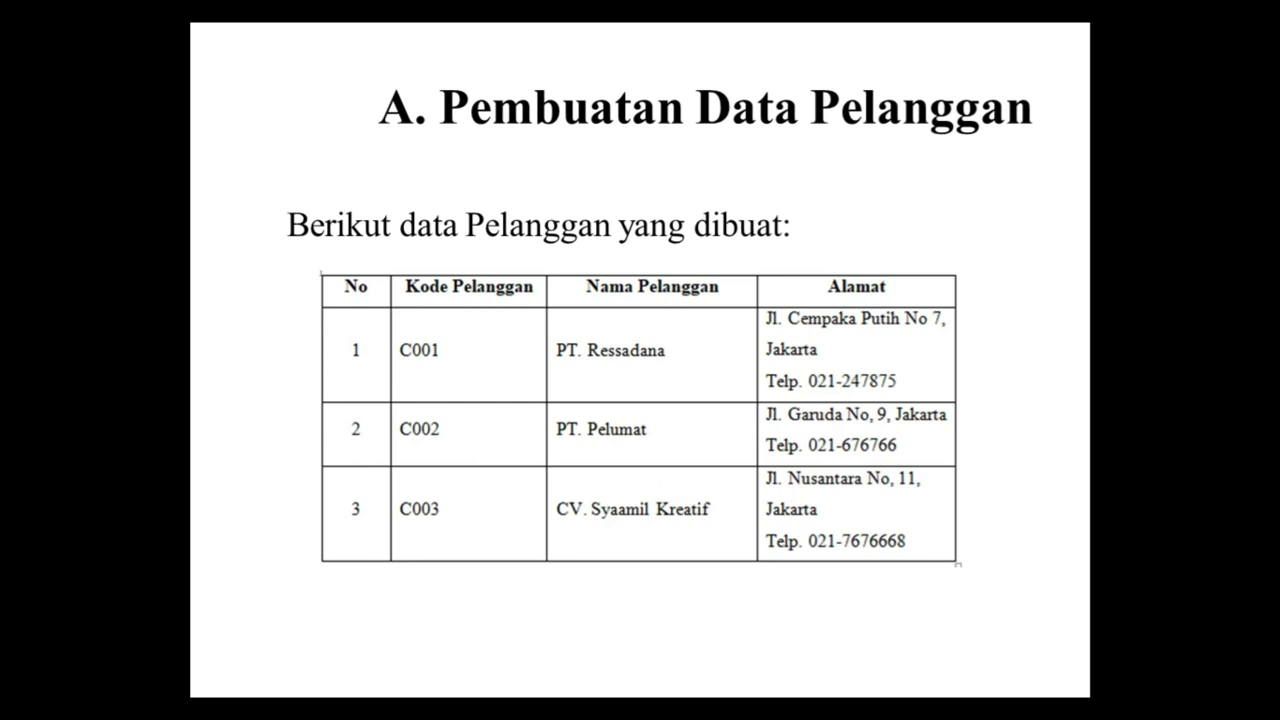
key("alt+Tab")
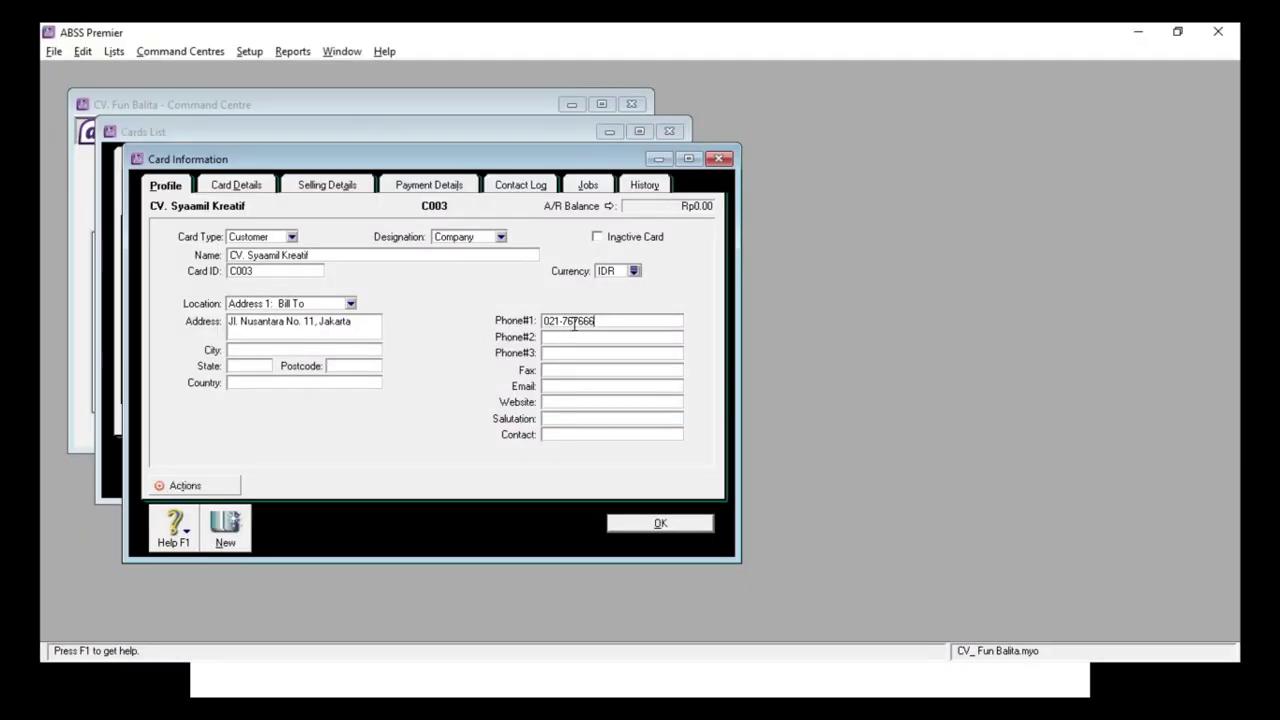